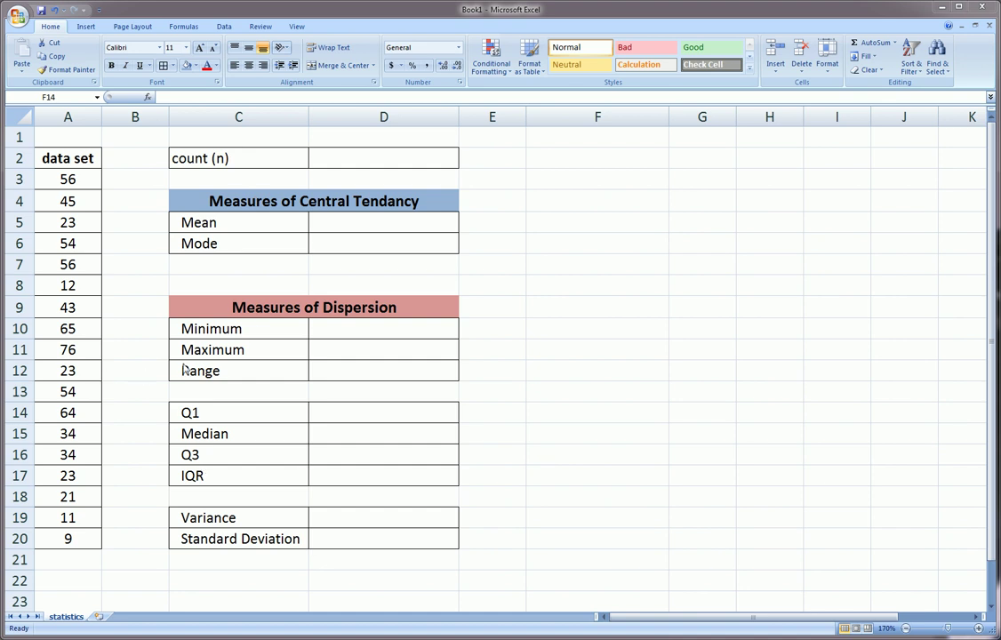
# - Go through the empty result cells in column D, from the count down to the standard deviation
pyautogui.click(351, 160)
pyautogui.click(367, 246)
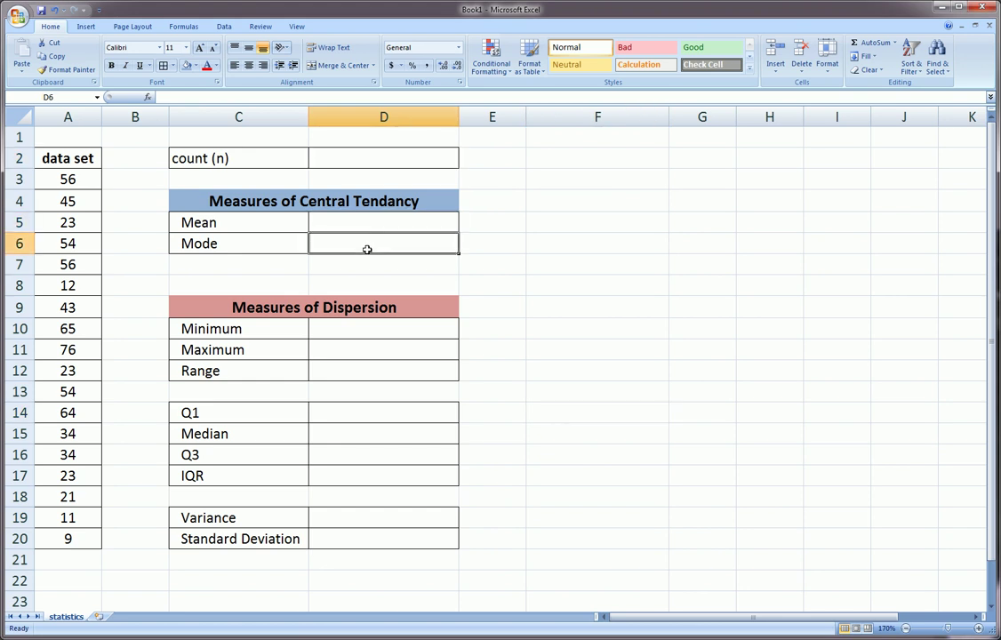
pyautogui.click(368, 331)
pyautogui.click(367, 350)
pyautogui.click(367, 373)
pyautogui.click(364, 408)
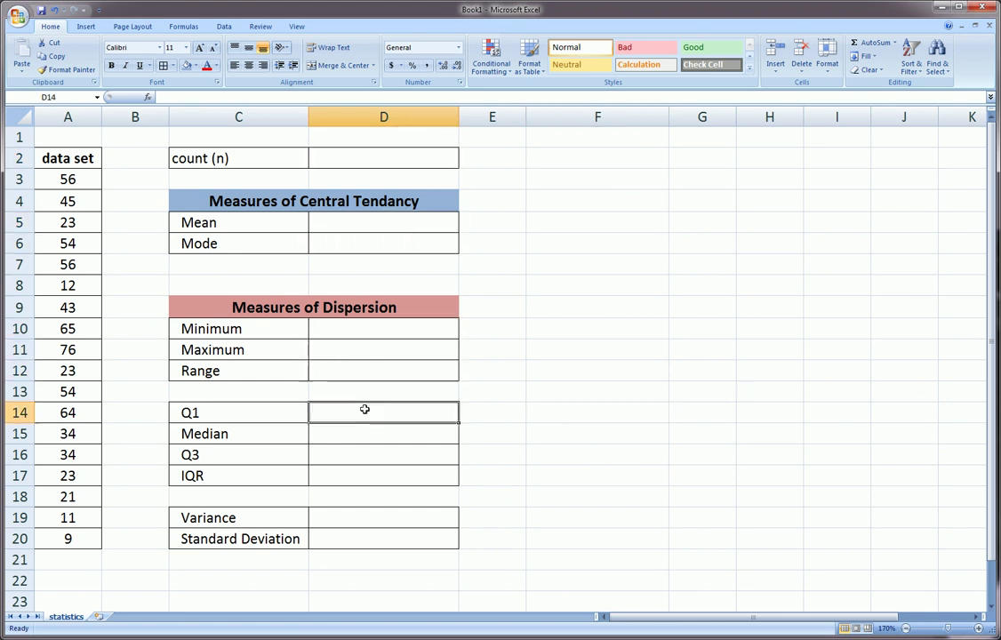
pyautogui.click(360, 435)
pyautogui.click(360, 451)
pyautogui.click(358, 473)
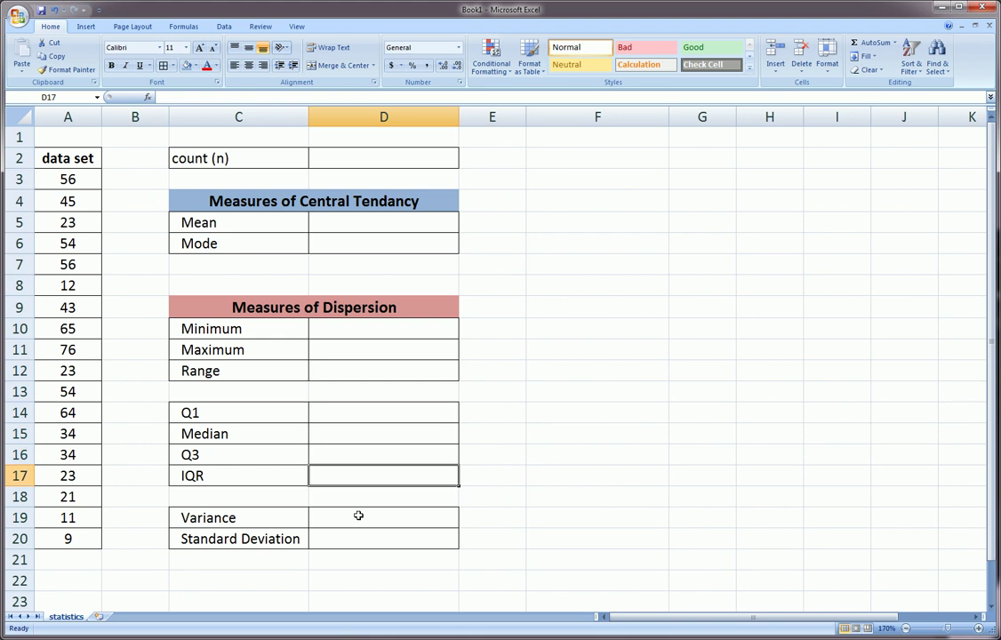
pyautogui.click(358, 517)
pyautogui.click(356, 537)
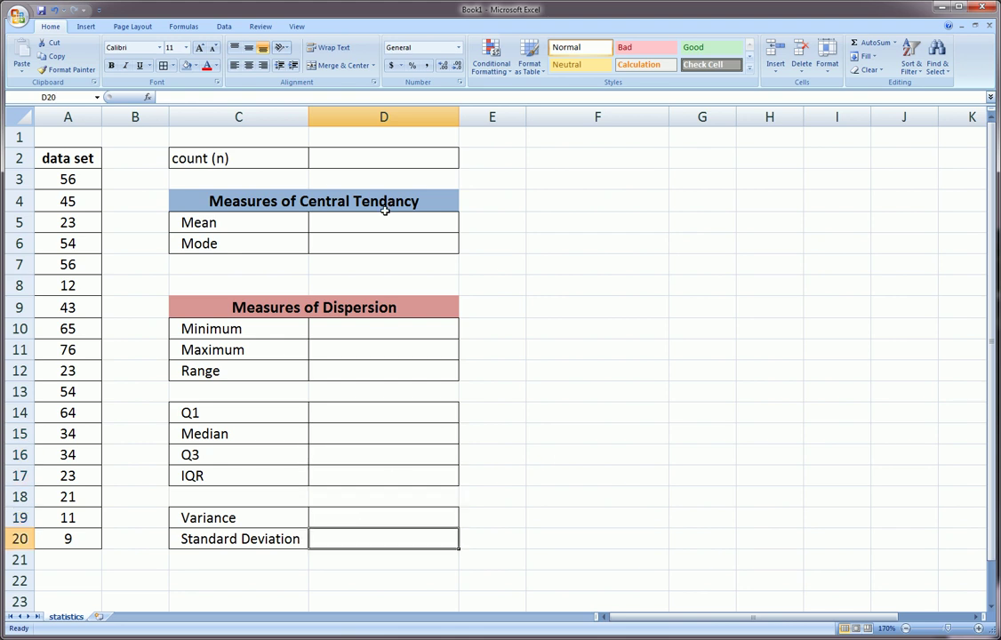
# - Calculate the count of the data set in D2 with the formula =count(A3:A20)
pyautogui.click(241, 158)
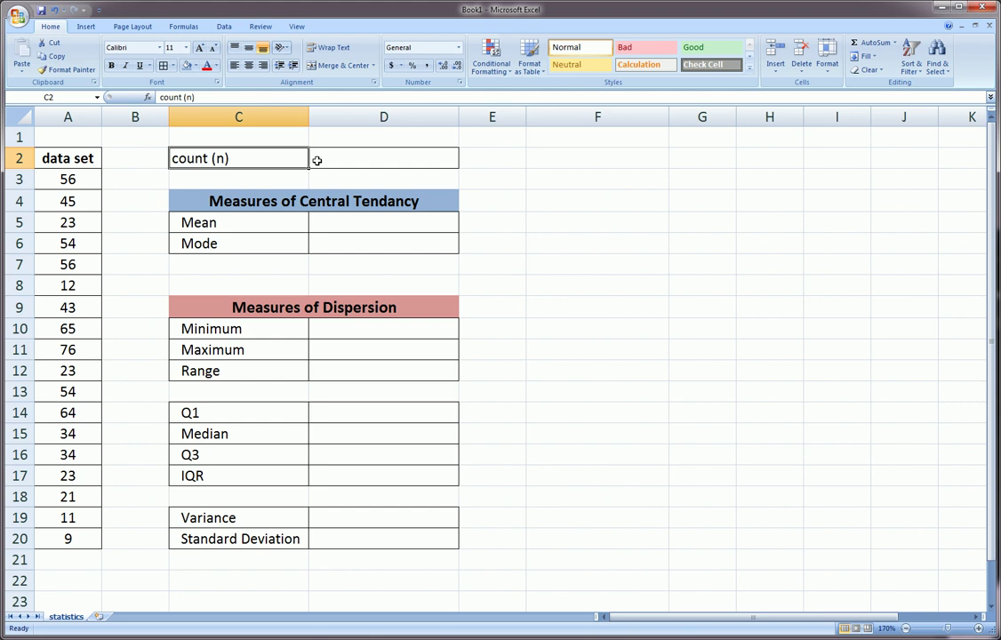
pyautogui.moveTo(69, 181); pyautogui.dragTo(62, 524)
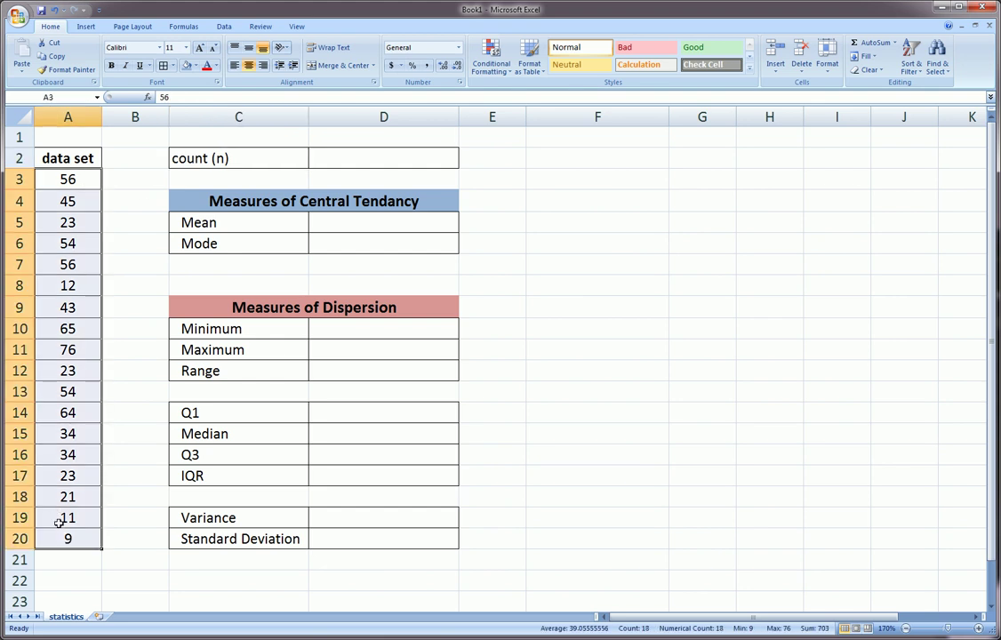
pyautogui.click(350, 159)
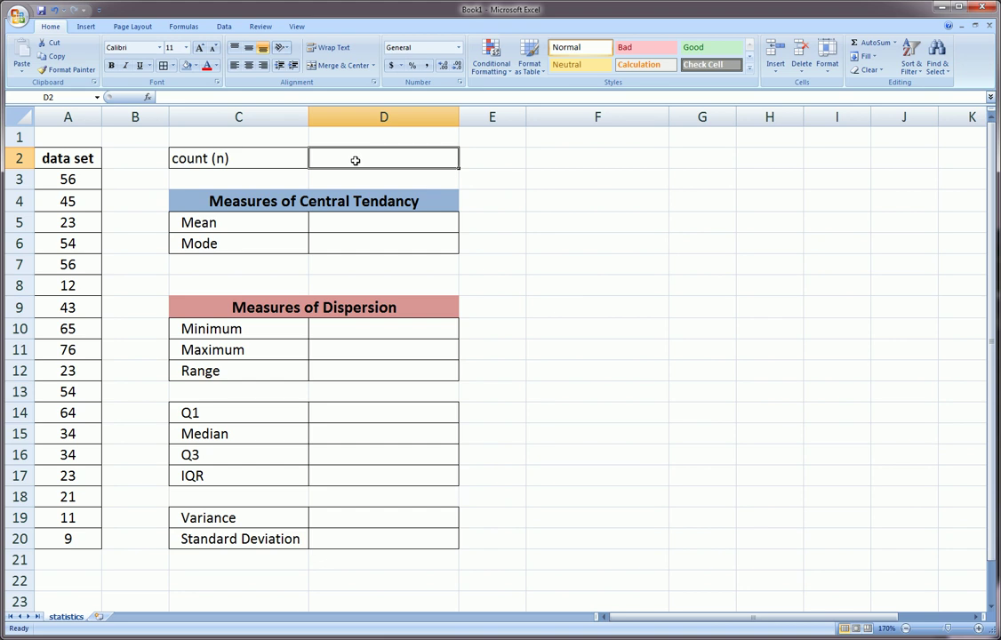
pyautogui.write('=')
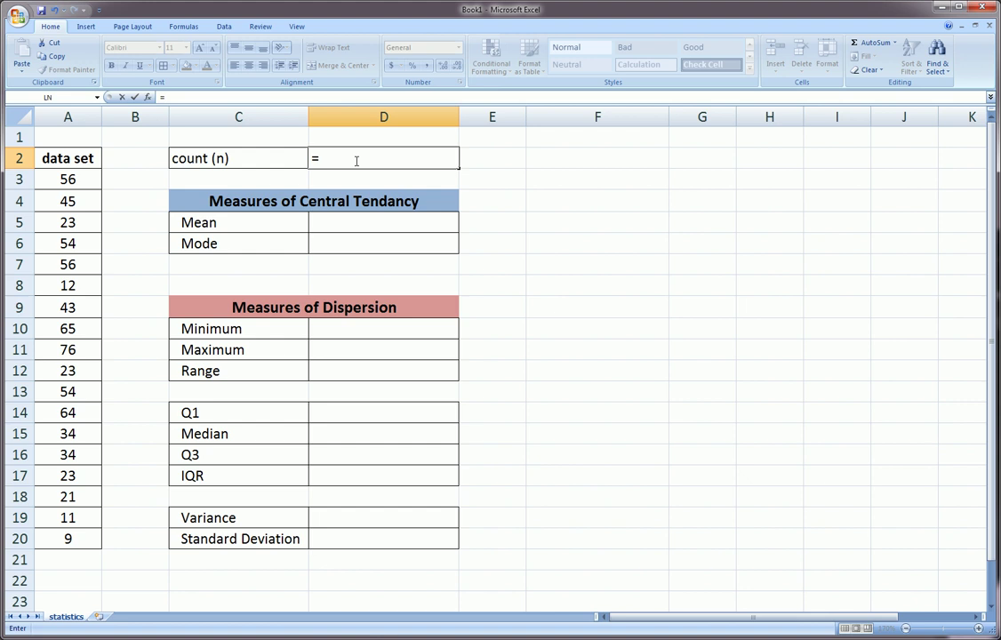
pyautogui.write('count')
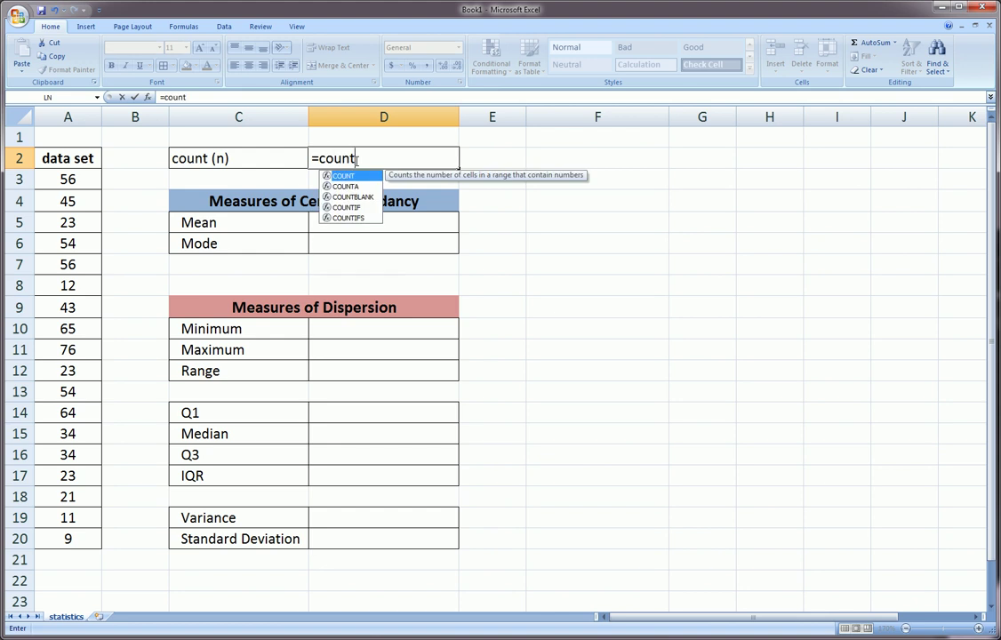
pyautogui.write('(')
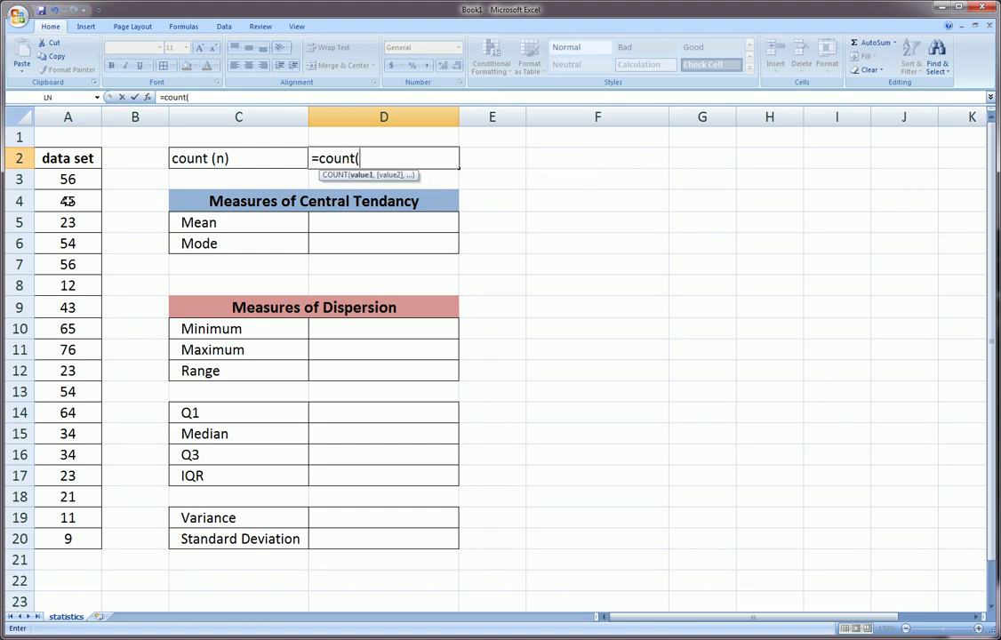
pyautogui.moveTo(67, 179); pyautogui.dragTo(64, 537)
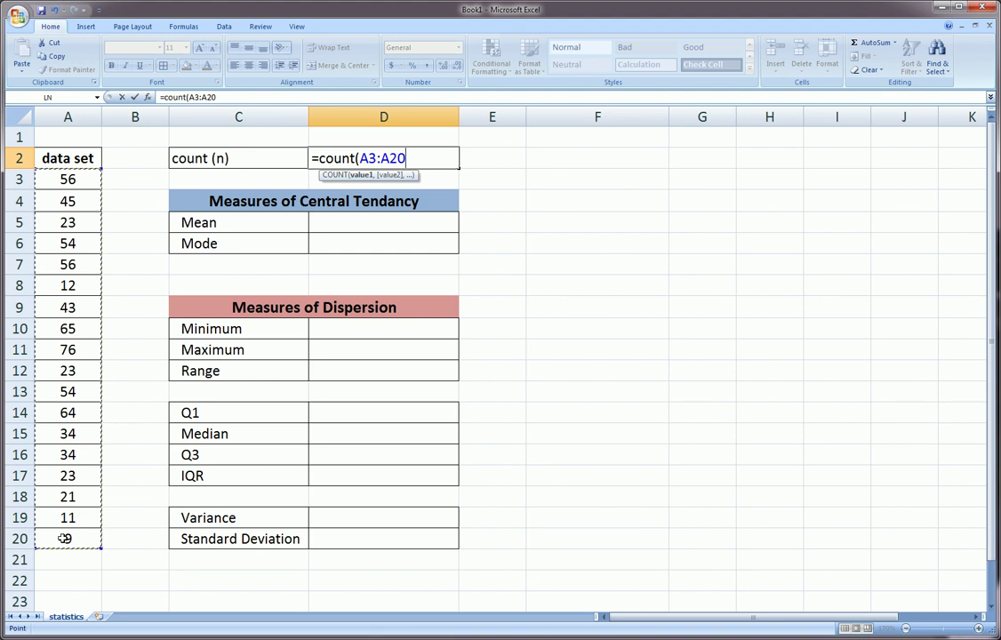
pyautogui.write(')')
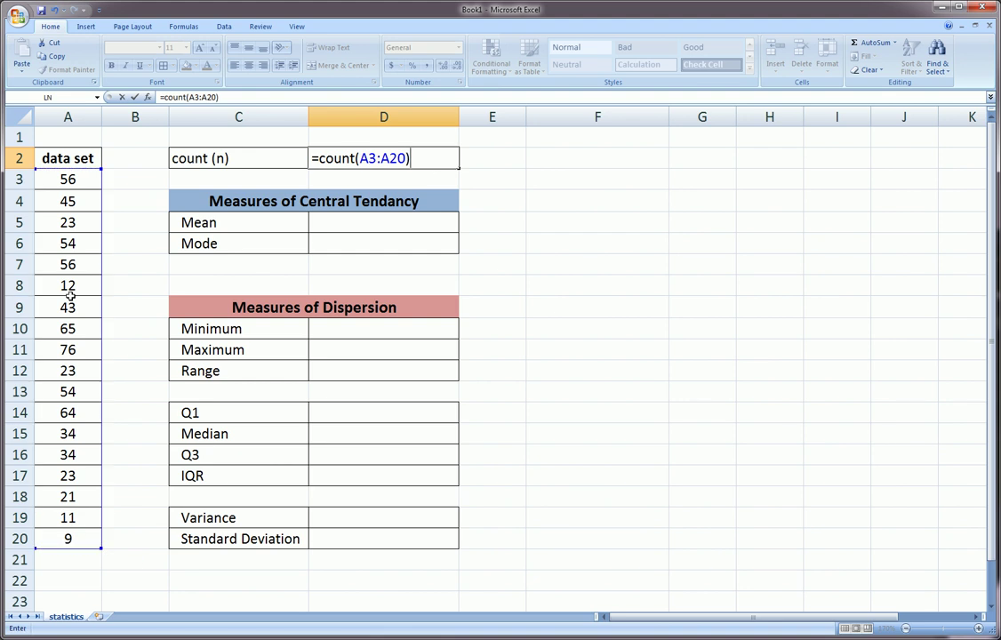
pyautogui.press('Return')
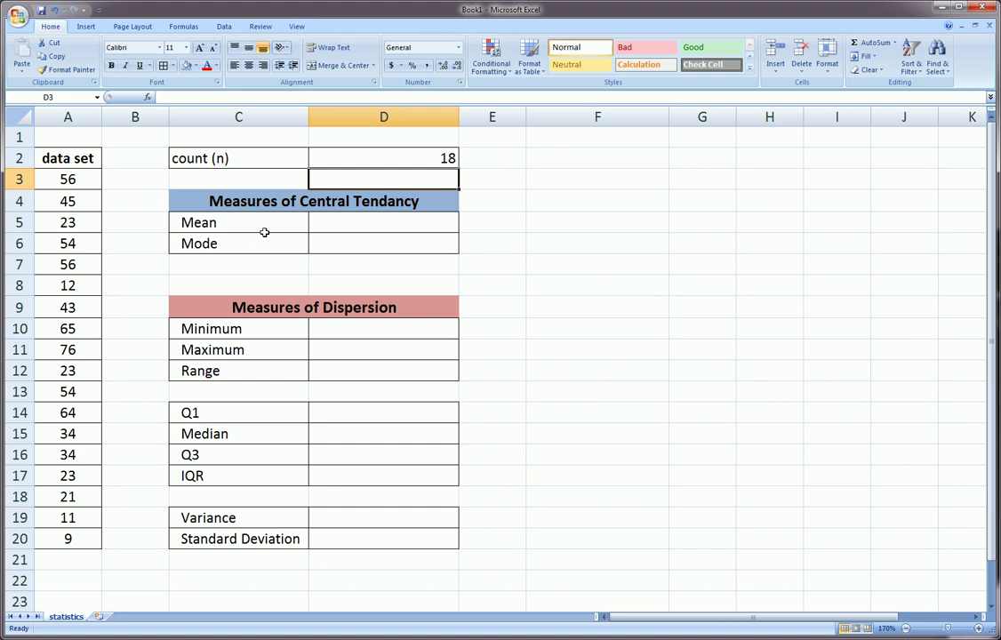
# - Calculate the mean of the data set in D5 with the formula =average(A3:A20)
pyautogui.click(222, 203)
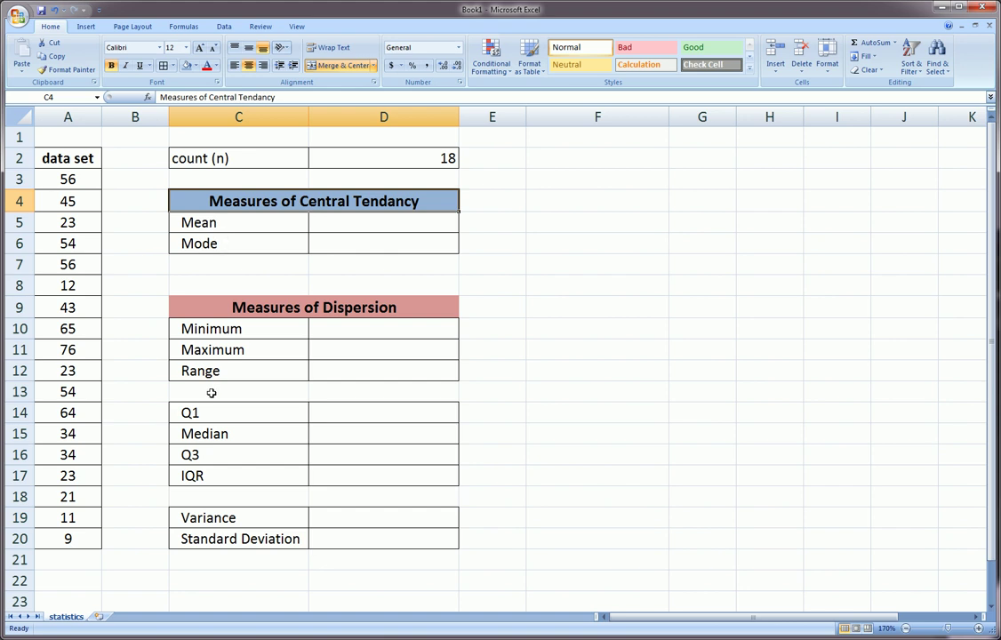
pyautogui.click(327, 228)
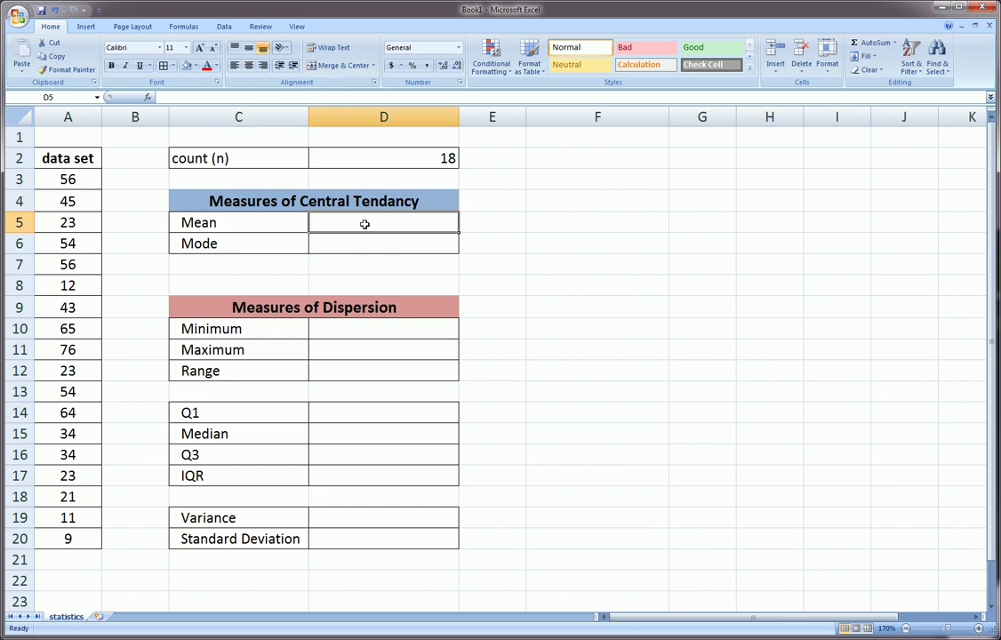
pyautogui.write('=')
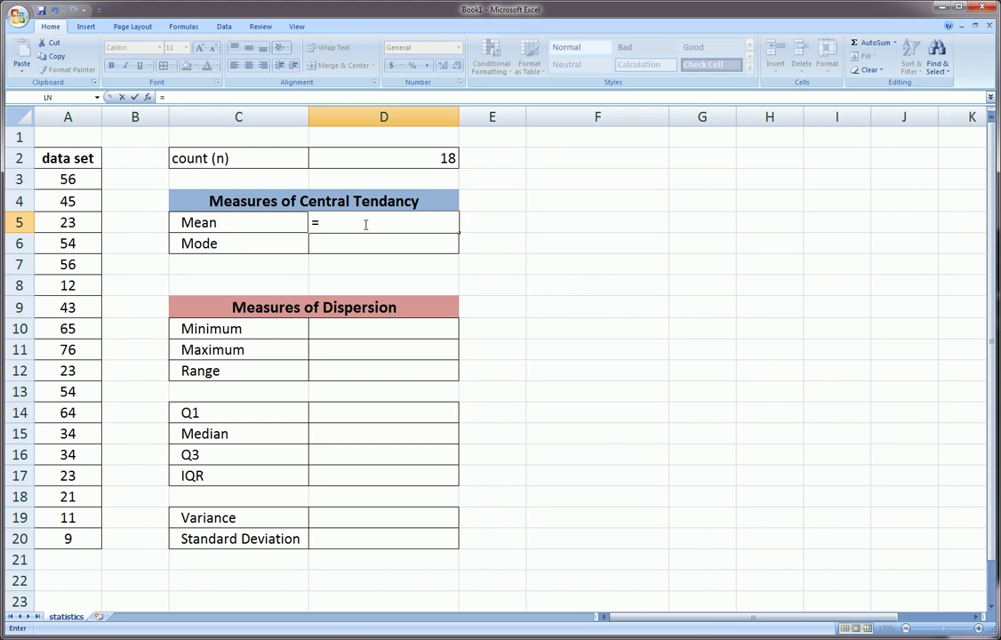
pyautogui.write('aver')
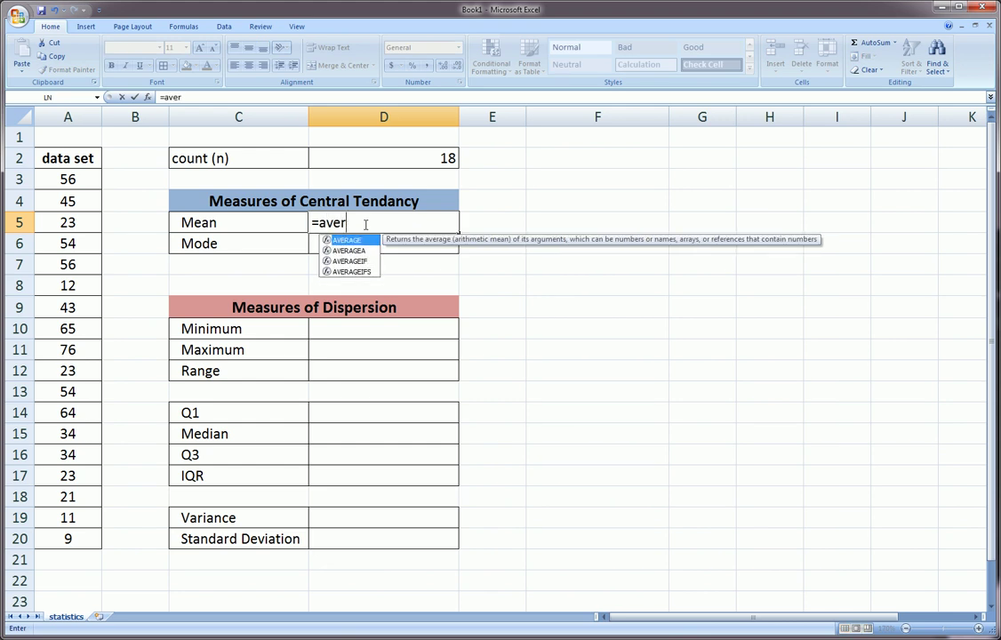
pyautogui.write('age(')
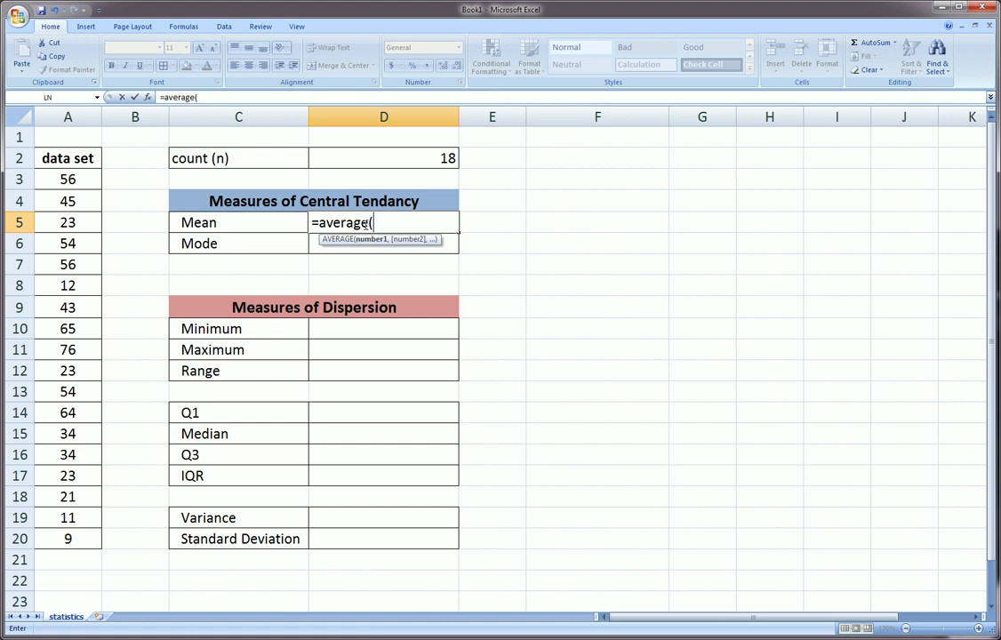
pyautogui.moveTo(67, 178); pyautogui.dragTo(63, 532)
pyautogui.write(')')
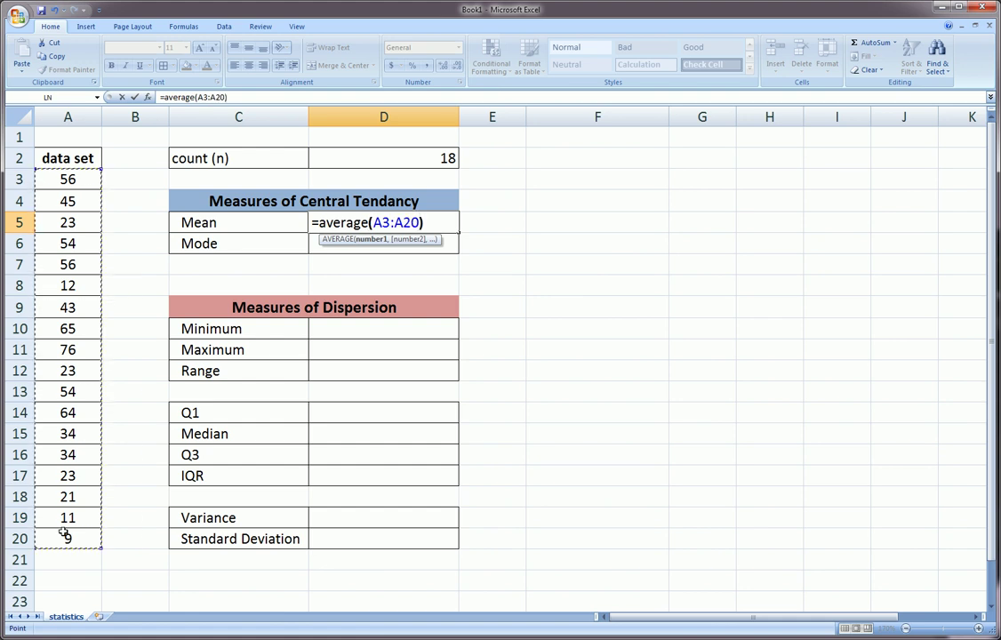
pyautogui.press('Return')
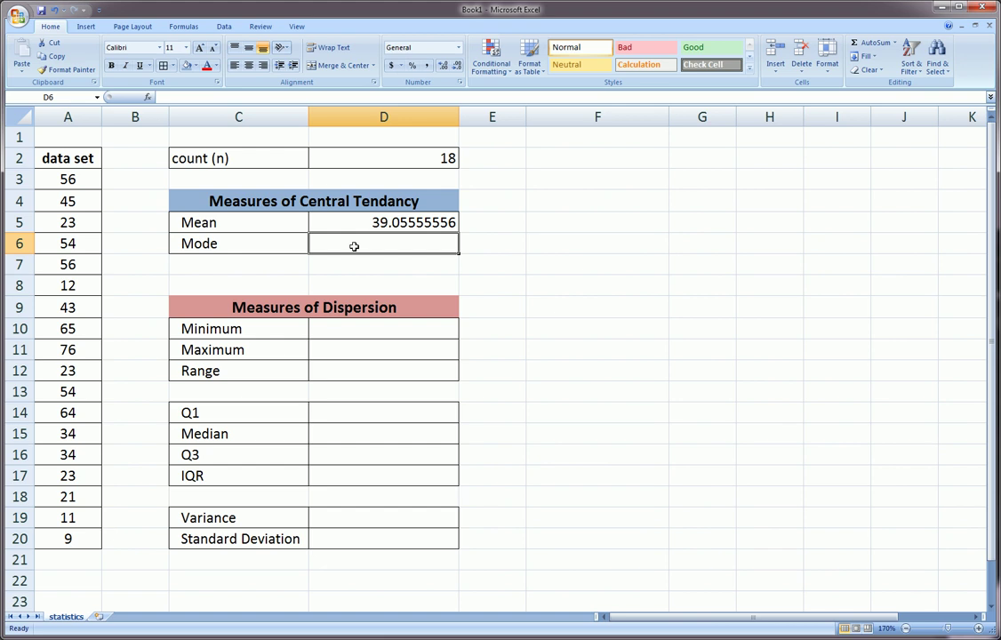
# - Calculate the mode in D6 with the formula =mode(A3:A20) and check its occurrences in the data set
pyautogui.write('=')
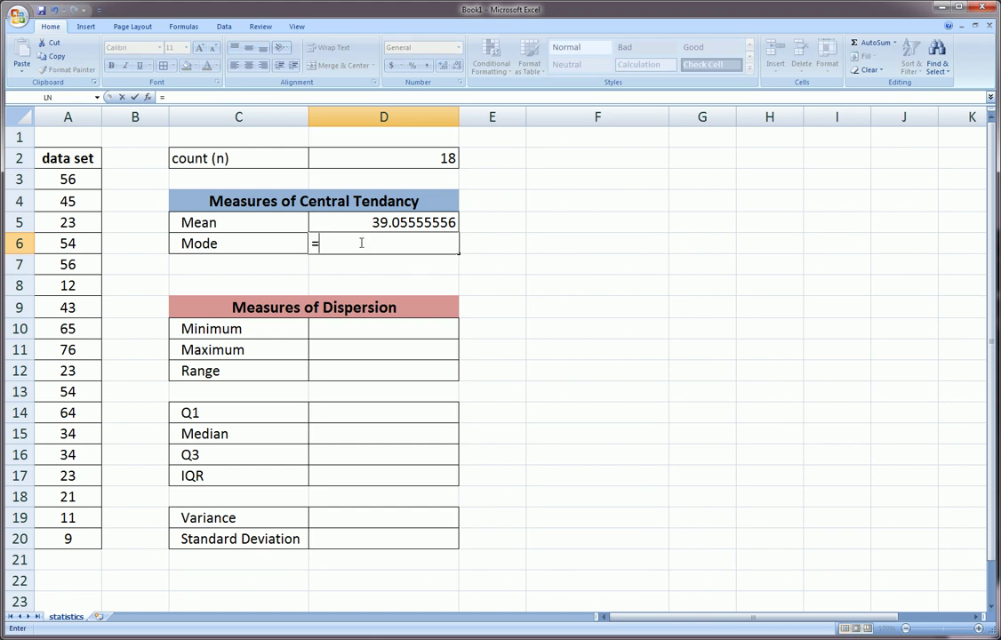
pyautogui.write('mode(')
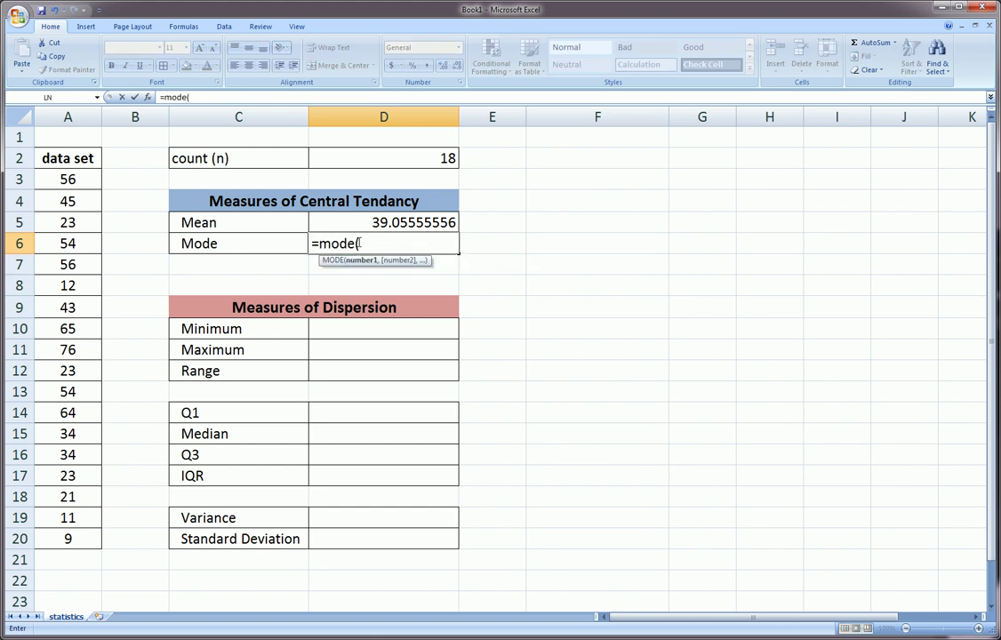
pyautogui.click(76, 178)
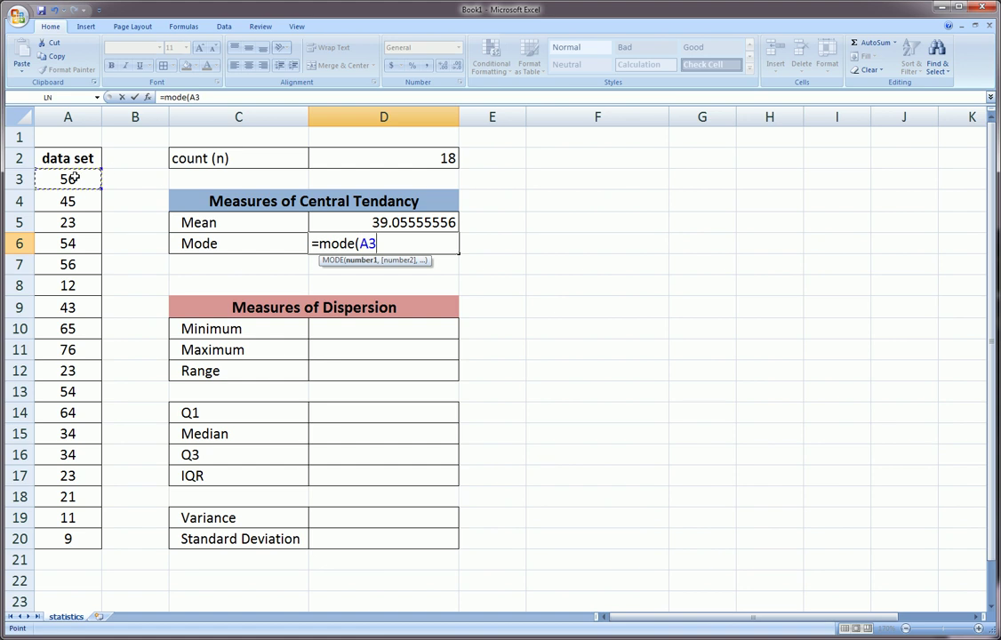
pyautogui.moveTo(77, 178); pyautogui.dragTo(69, 537)
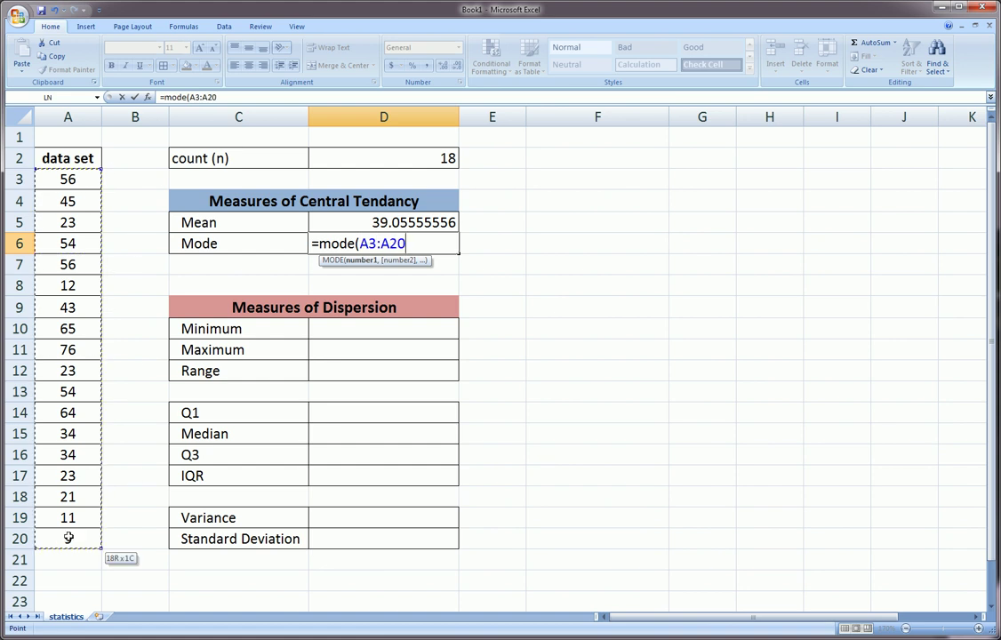
pyautogui.write(')')
pyautogui.press('Return')
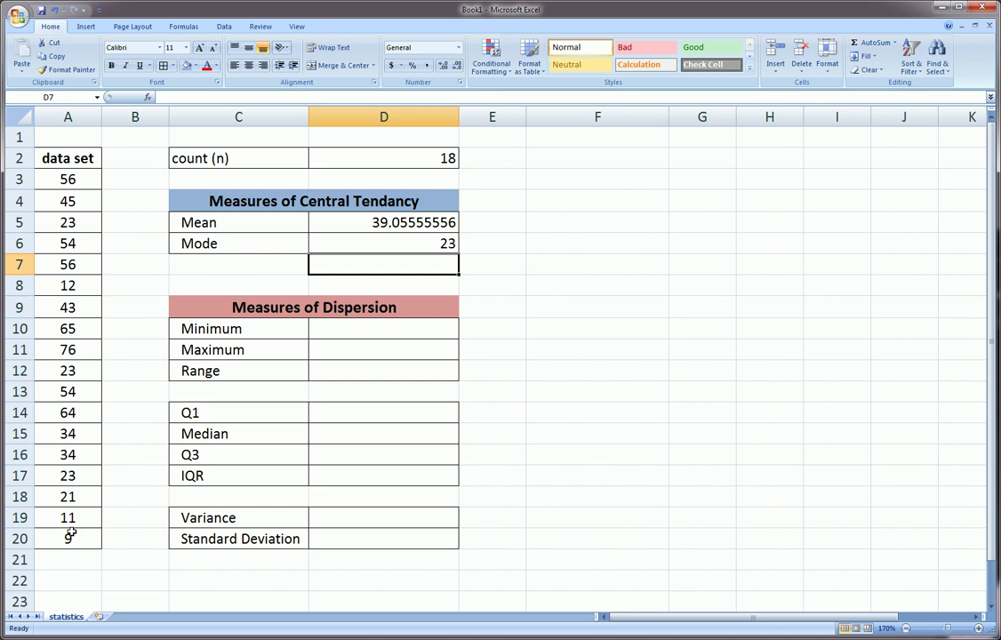
pyautogui.click(68, 476)
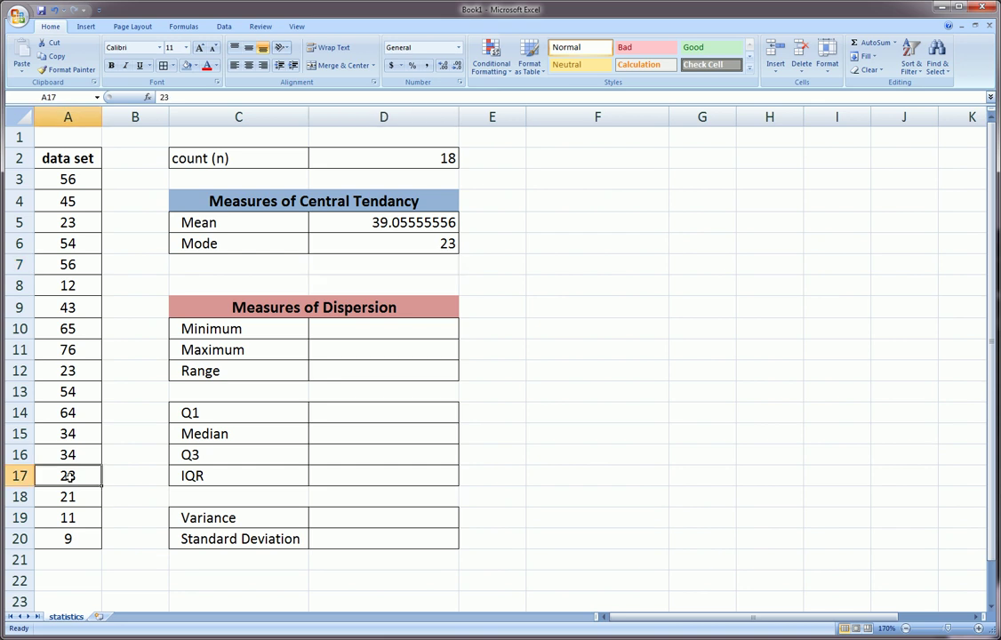
pyautogui.click(80, 378)
pyautogui.click(77, 225)
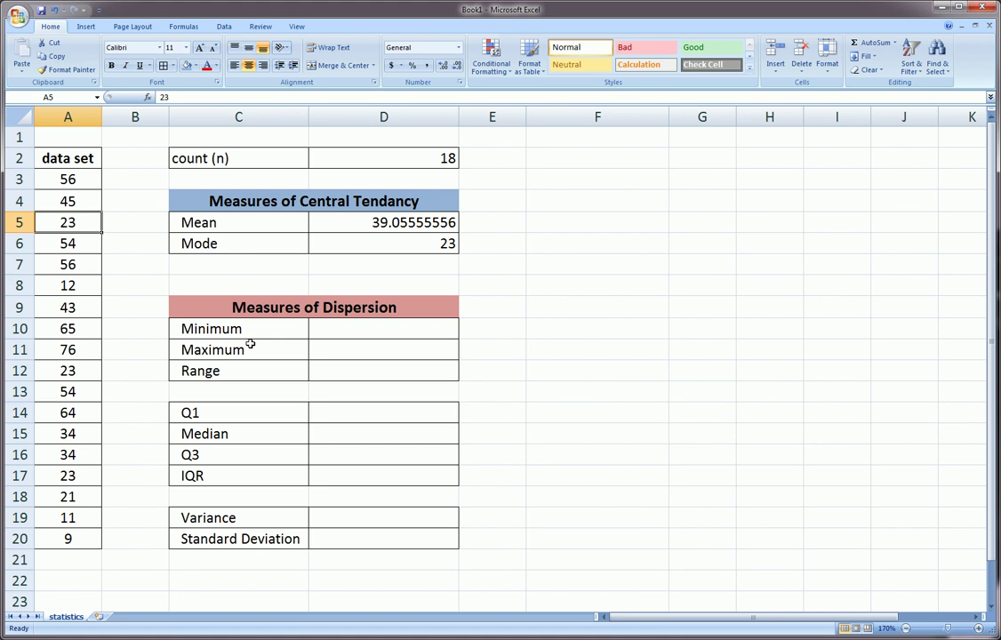
# - Calculate the minimum of the data set in D10 using the MIN function on A3:A20
pyautogui.click(321, 331)
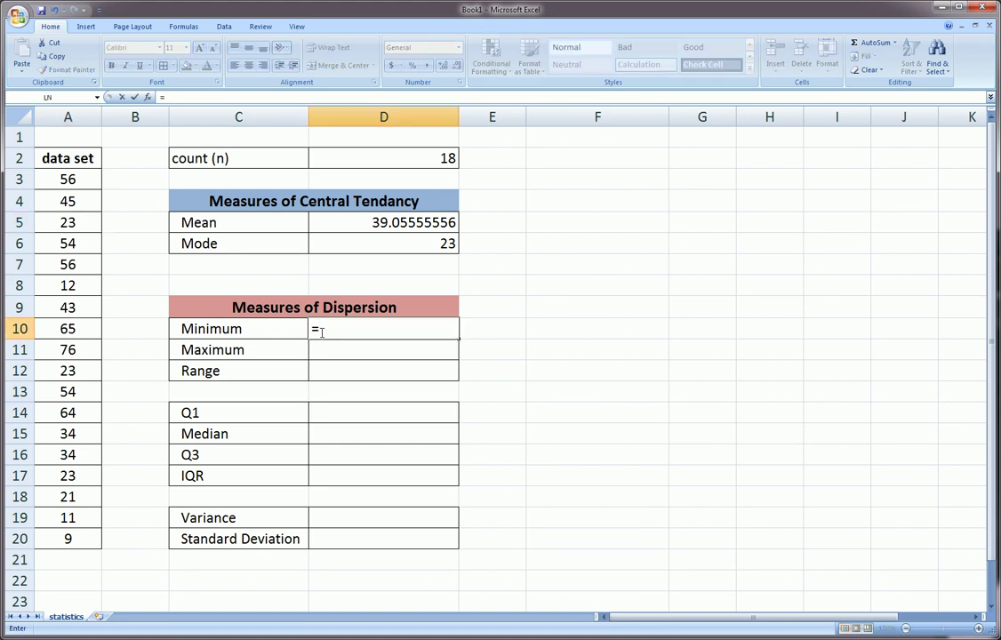
pyautogui.write('=min(')
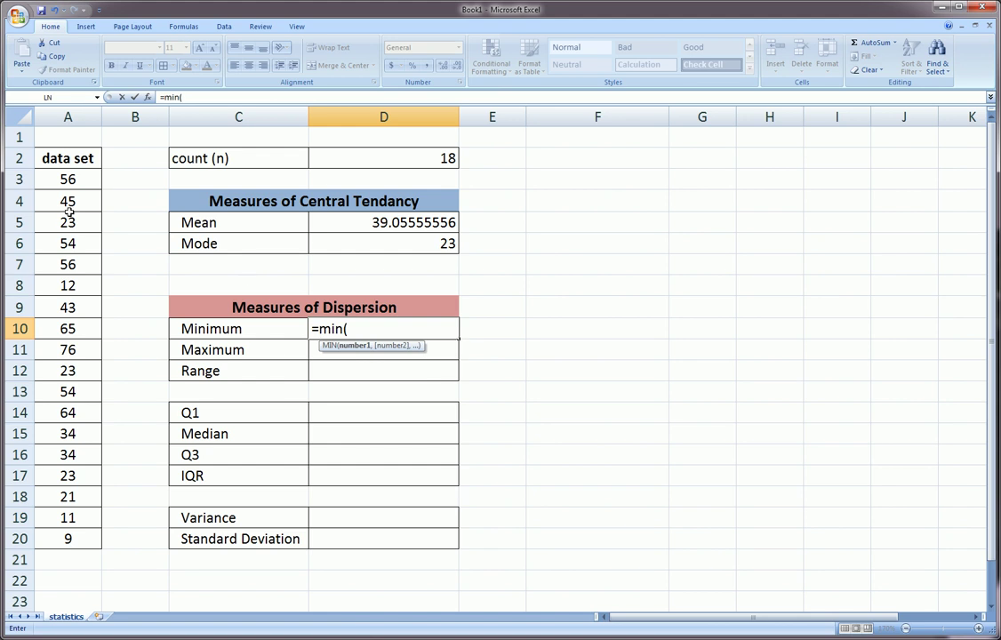
pyautogui.moveTo(54, 179); pyautogui.dragTo(43, 532)
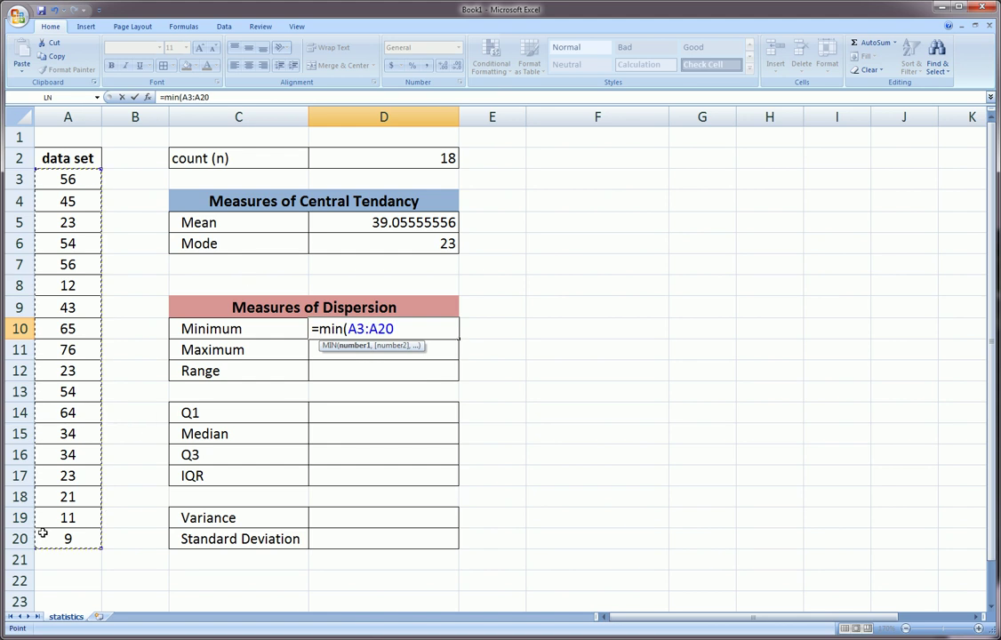
pyautogui.press('Return')
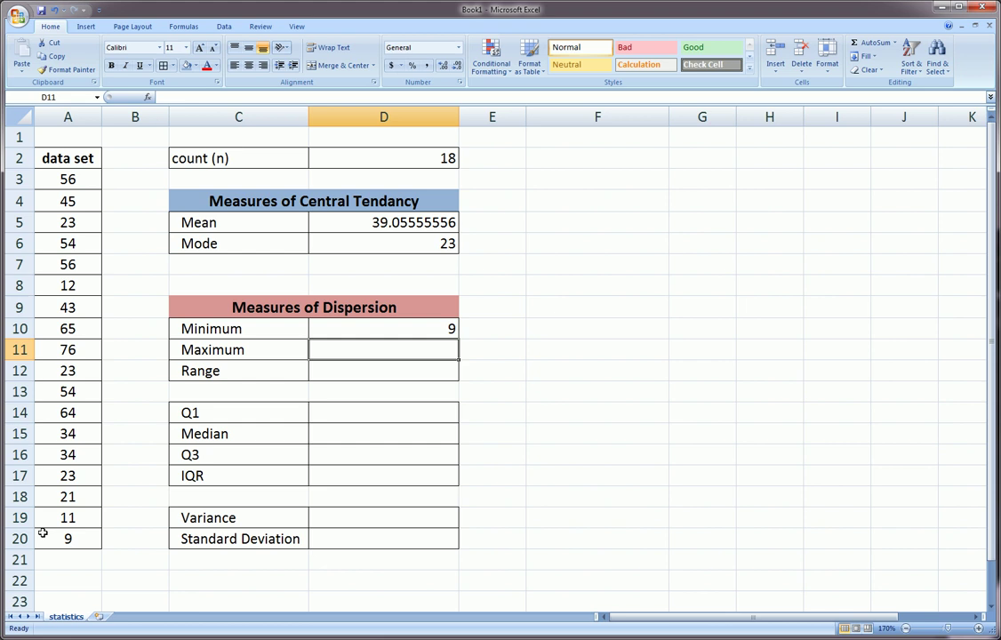
# - Calculate the maximum of the data set in D11 using the MAX function on A3:A20
pyautogui.write('=')
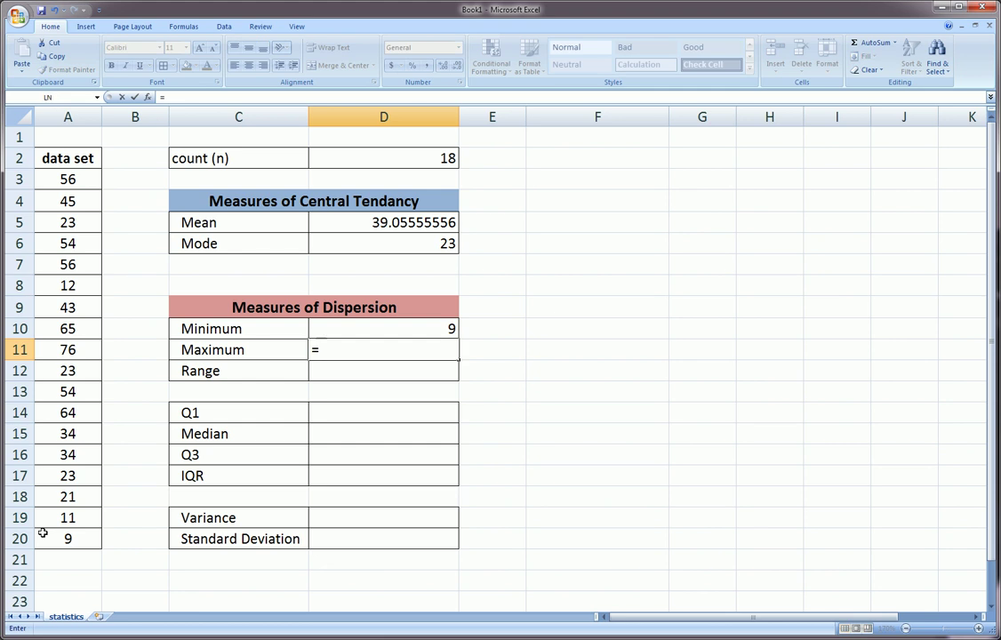
pyautogui.write('max(')
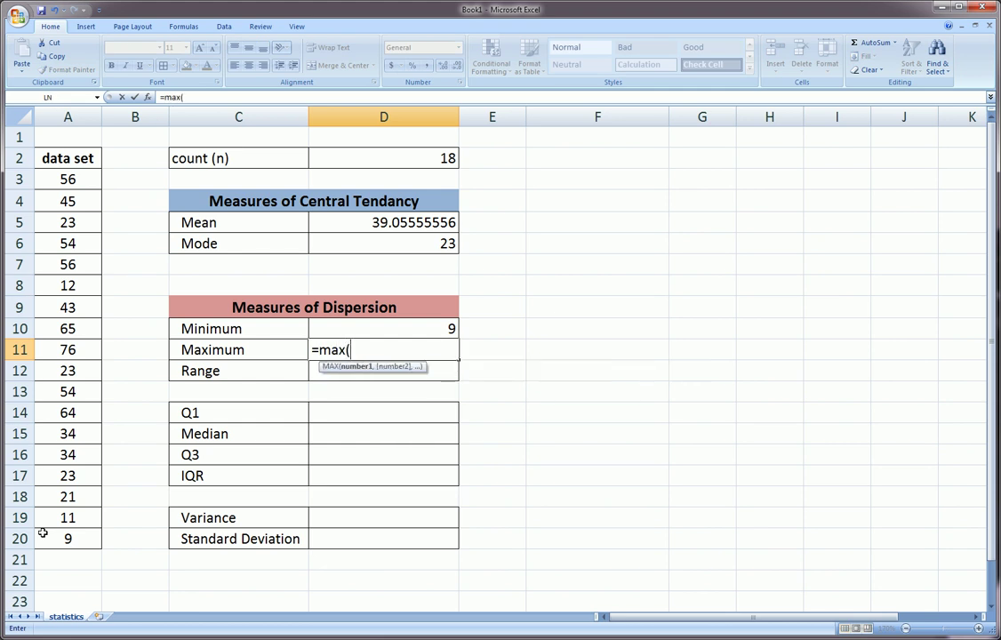
pyautogui.moveTo(80, 175); pyautogui.dragTo(40, 530)
pyautogui.write(')')
pyautogui.press('Return')
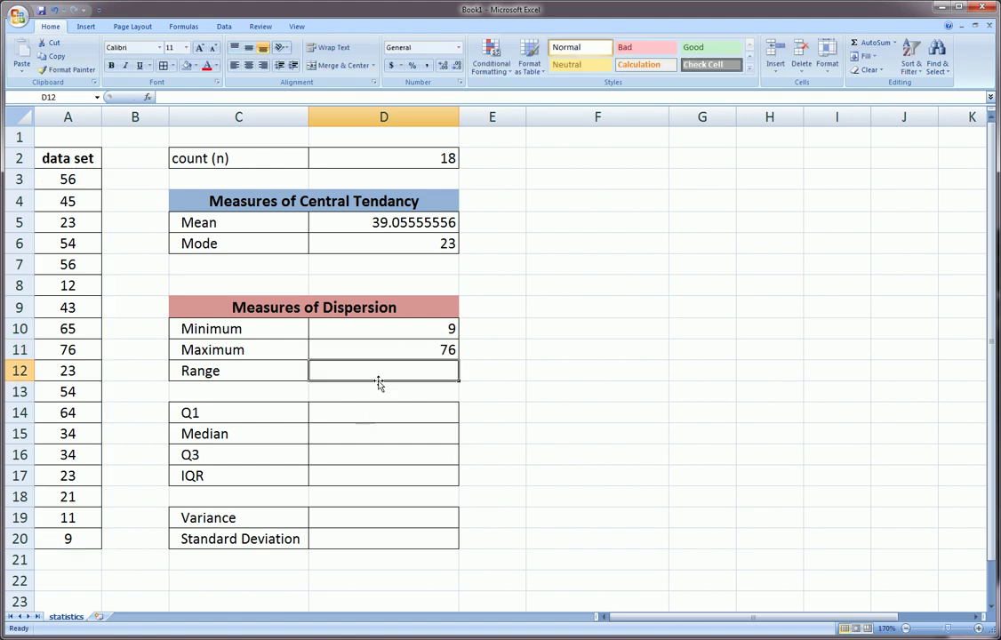
# - Calculate the range in D12 by subtracting the minimum from the maximum with the formula =D11-D10
pyautogui.write('=')
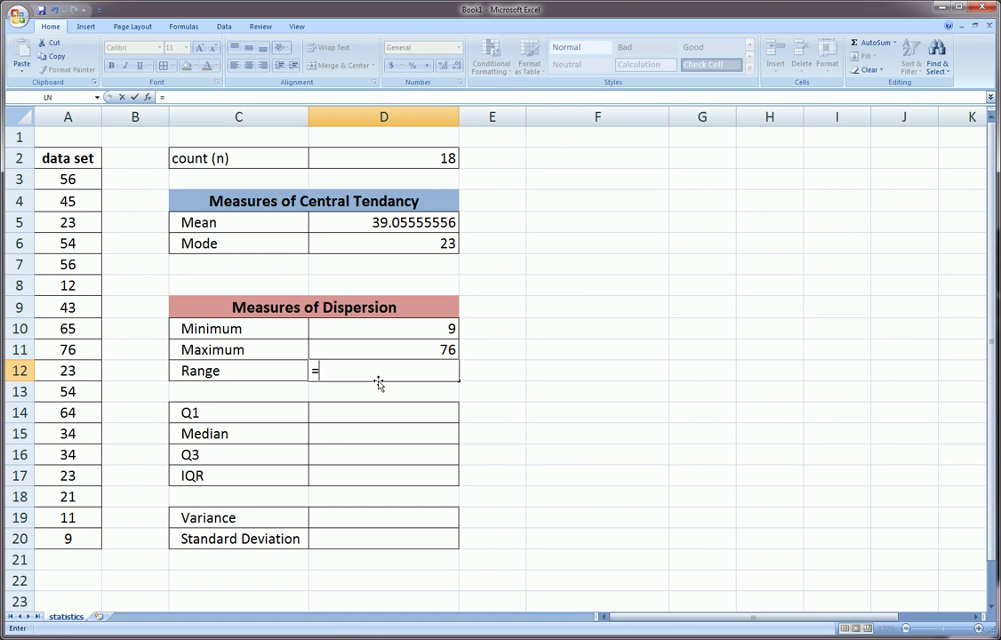
pyautogui.click(407, 353)
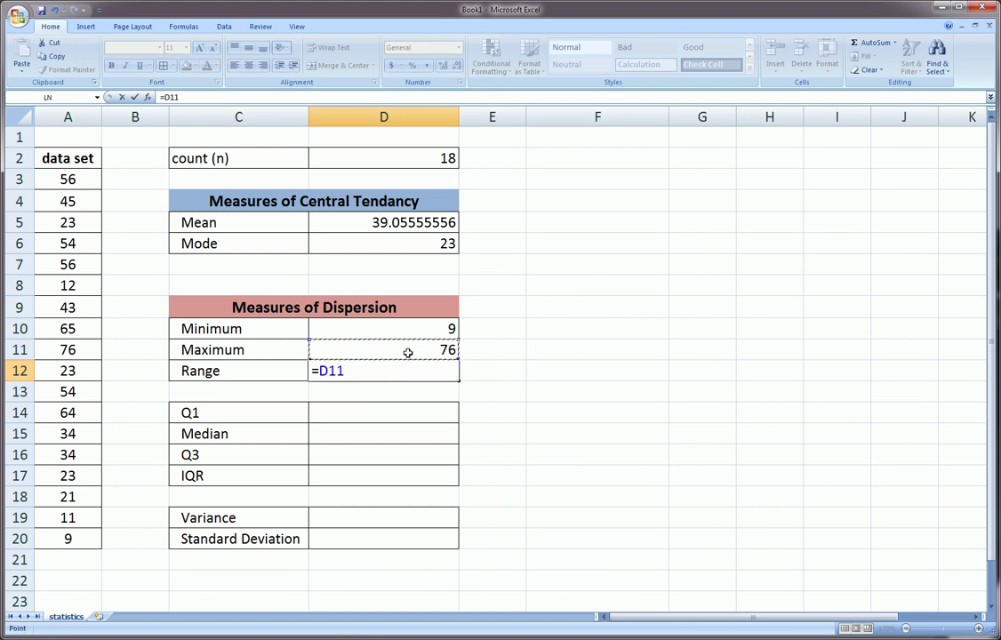
pyautogui.write('-')
pyautogui.click(409, 329)
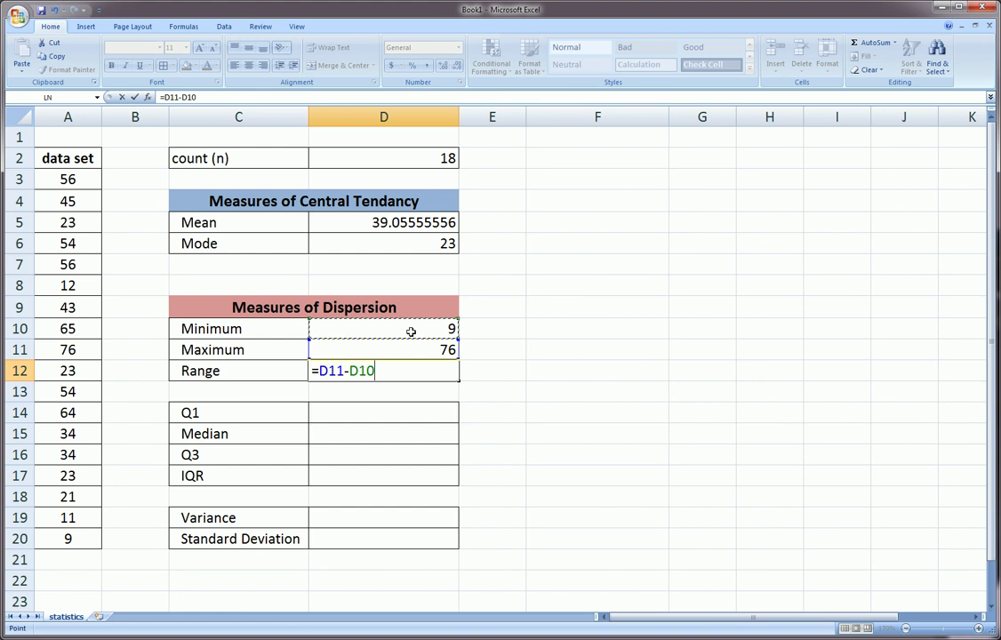
pyautogui.press('Return')
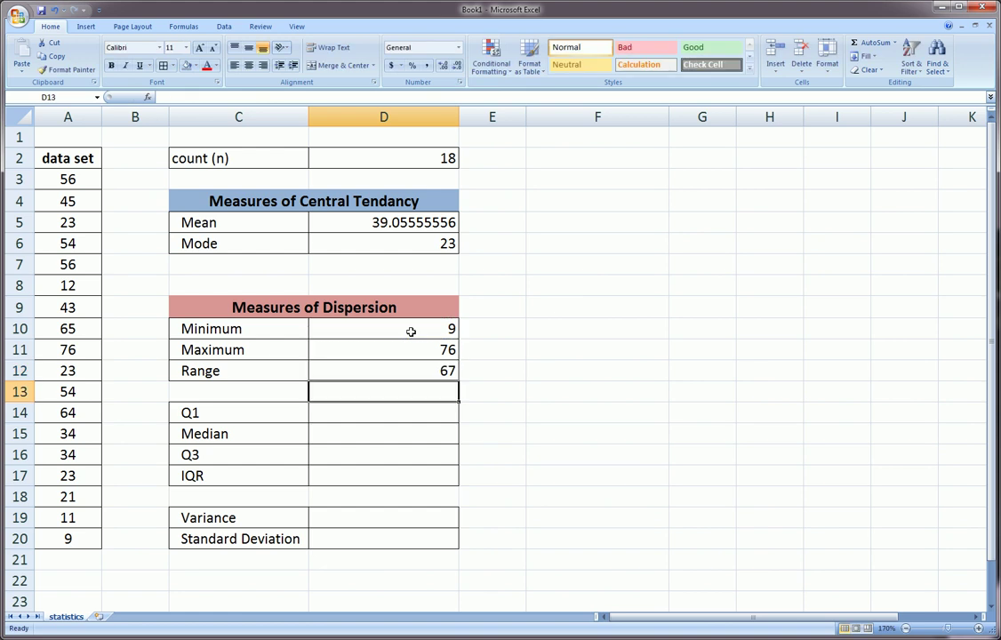
# - Calculate the first quartile of the data set in D14 with the formula =quartile(A3:A20,1)
pyautogui.click(361, 413)
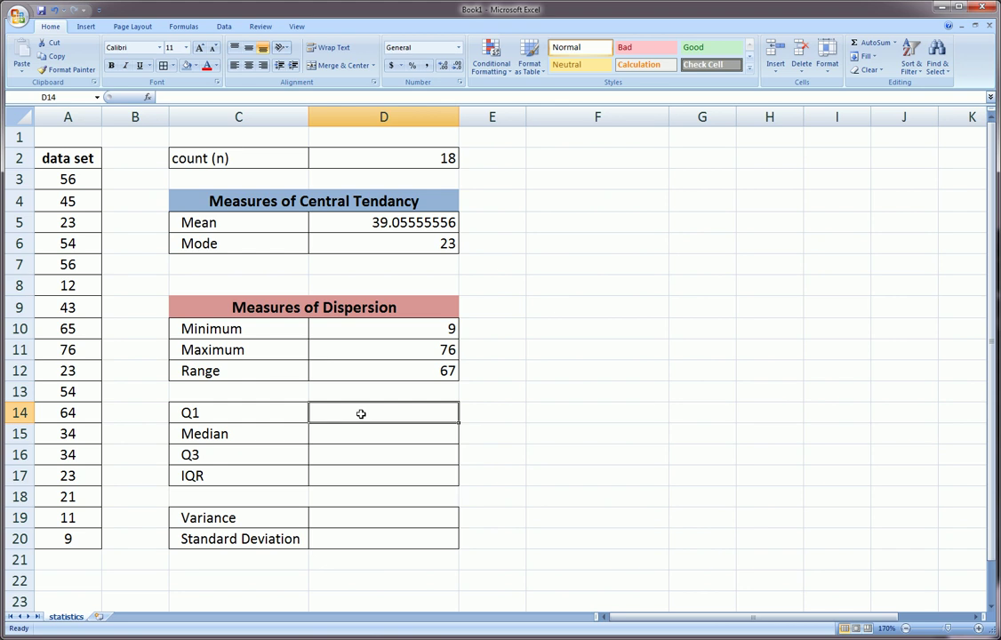
pyautogui.write('=quar')
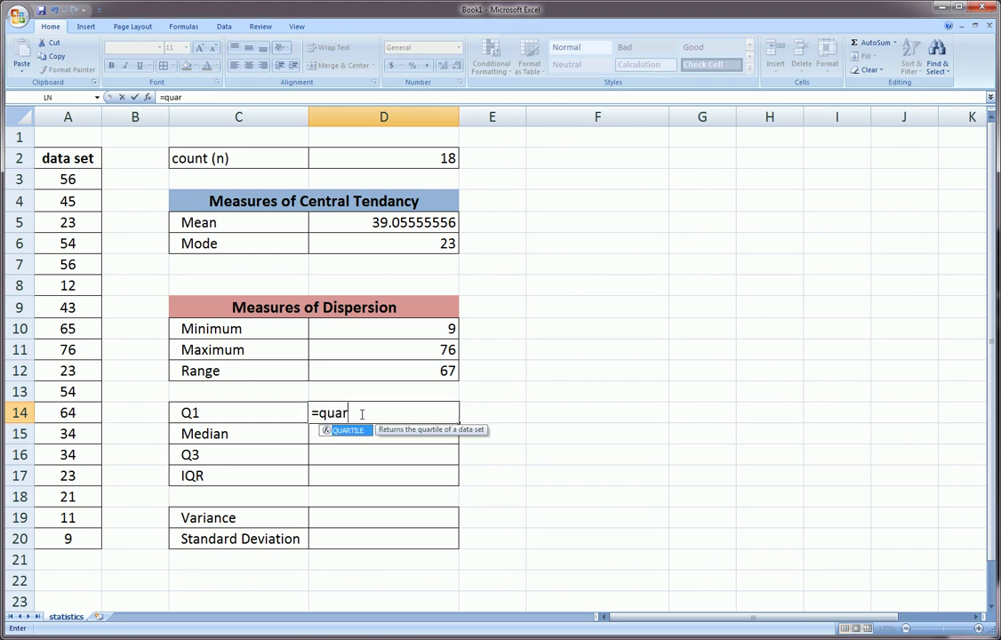
pyautogui.write('tile(')
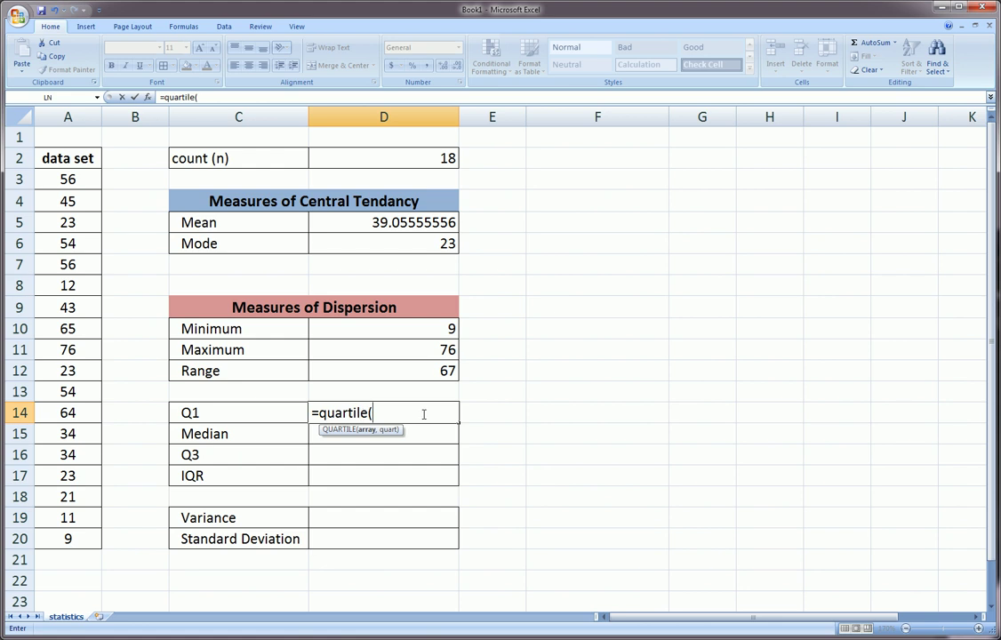
pyautogui.moveTo(69, 178); pyautogui.dragTo(52, 533)
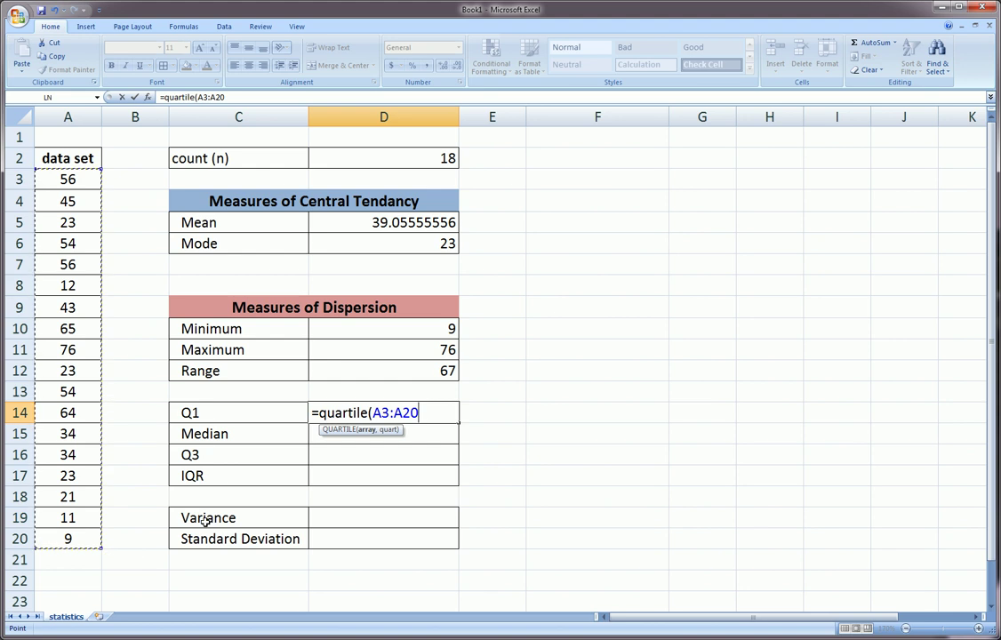
pyautogui.write(',1')
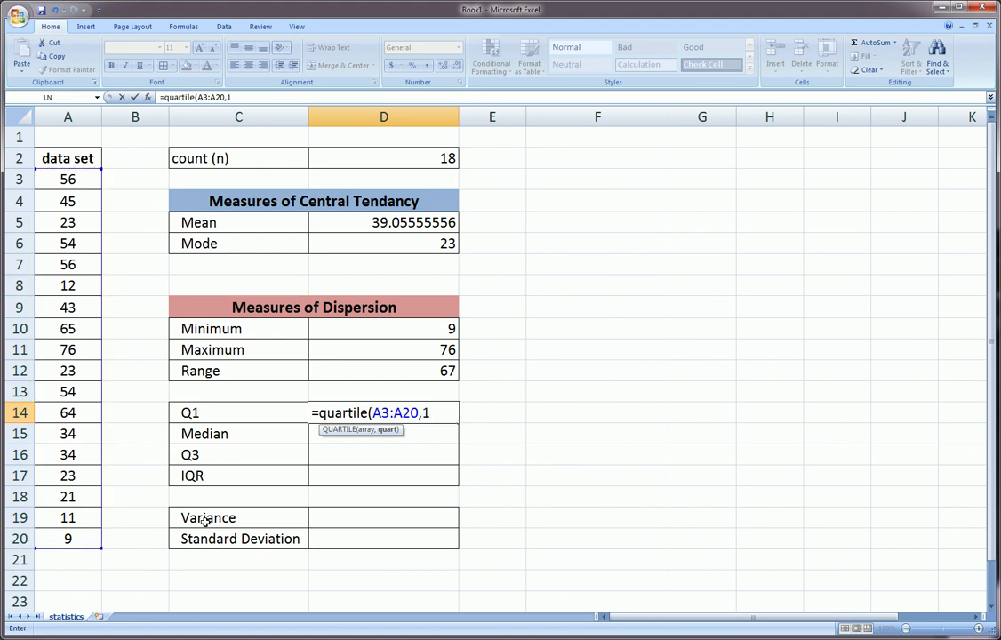
pyautogui.write(')')
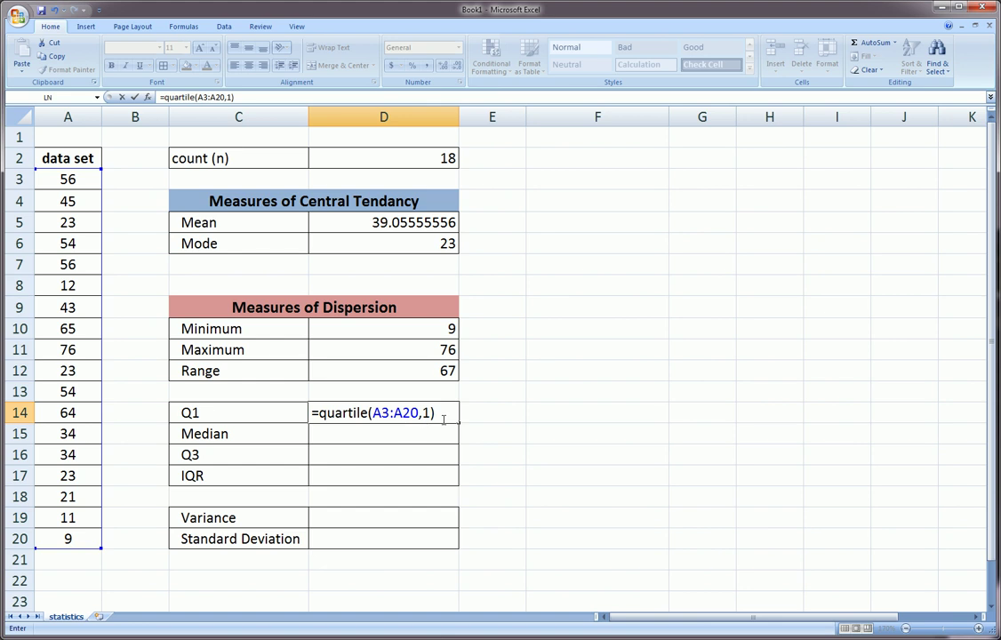
pyautogui.press('Return')
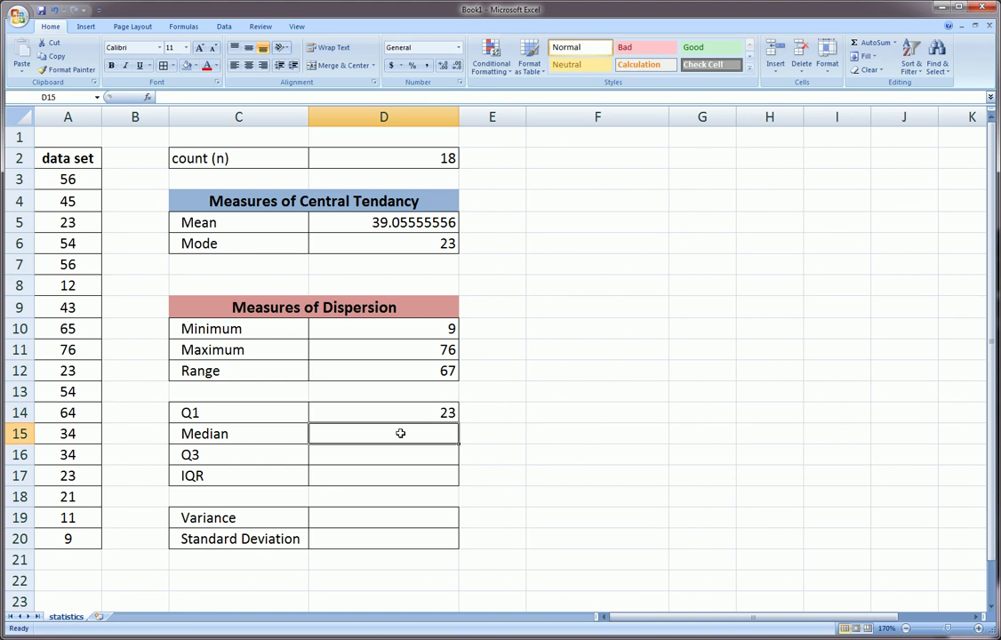
# - Calculate the median of the data set in D15 using the MEDIAN function on A3:A20
pyautogui.write('=')
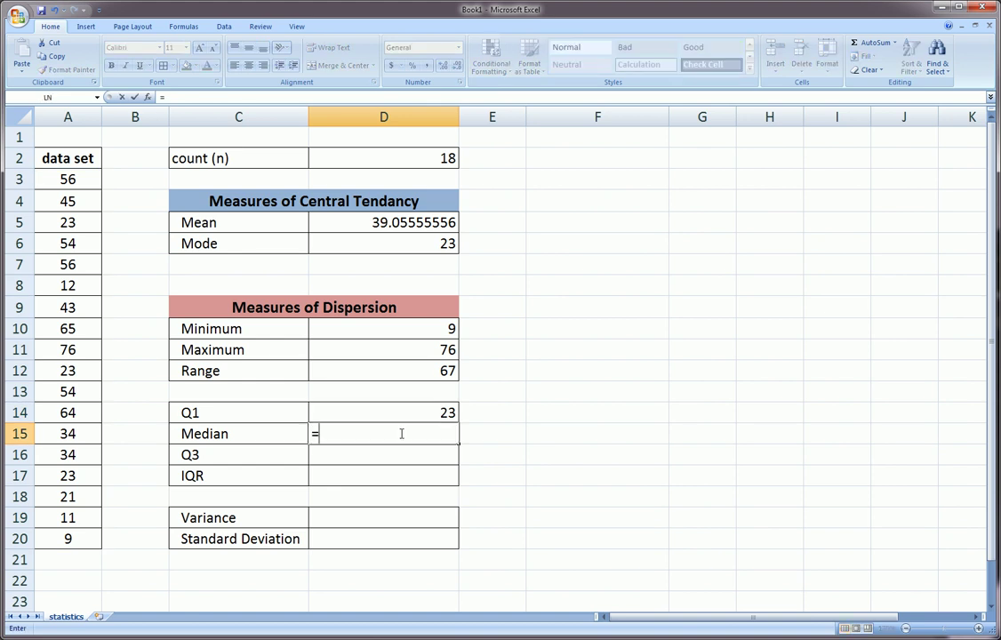
pyautogui.write('median(')
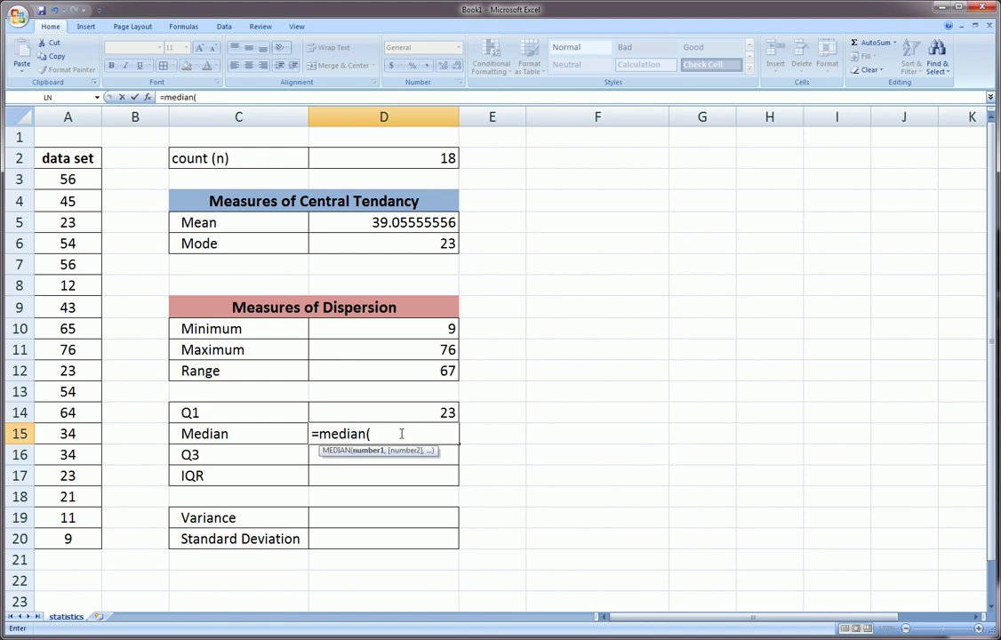
pyautogui.moveTo(69, 180); pyautogui.dragTo(56, 535)
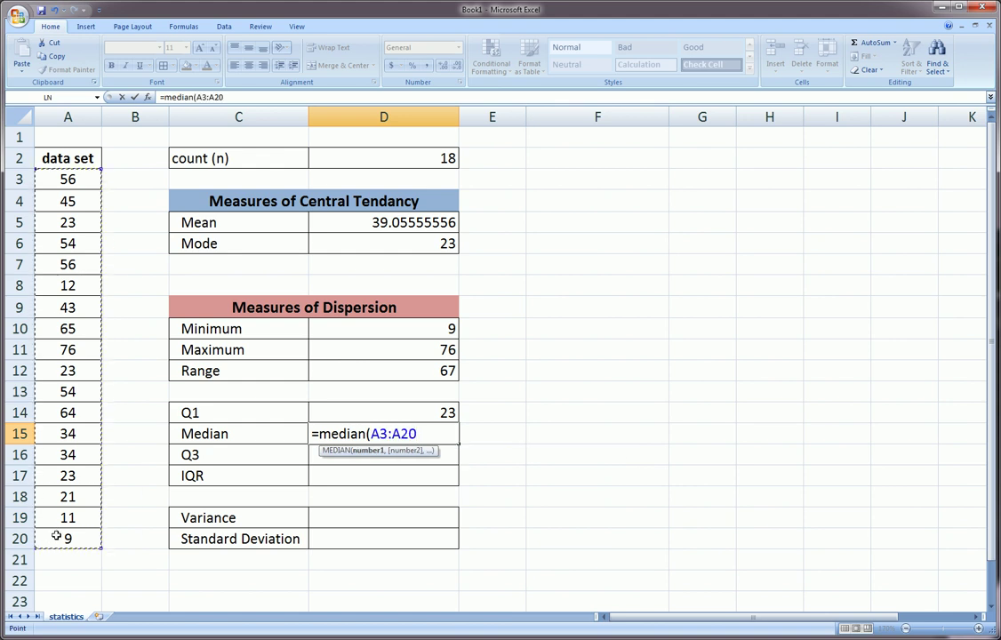
pyautogui.press('Return')
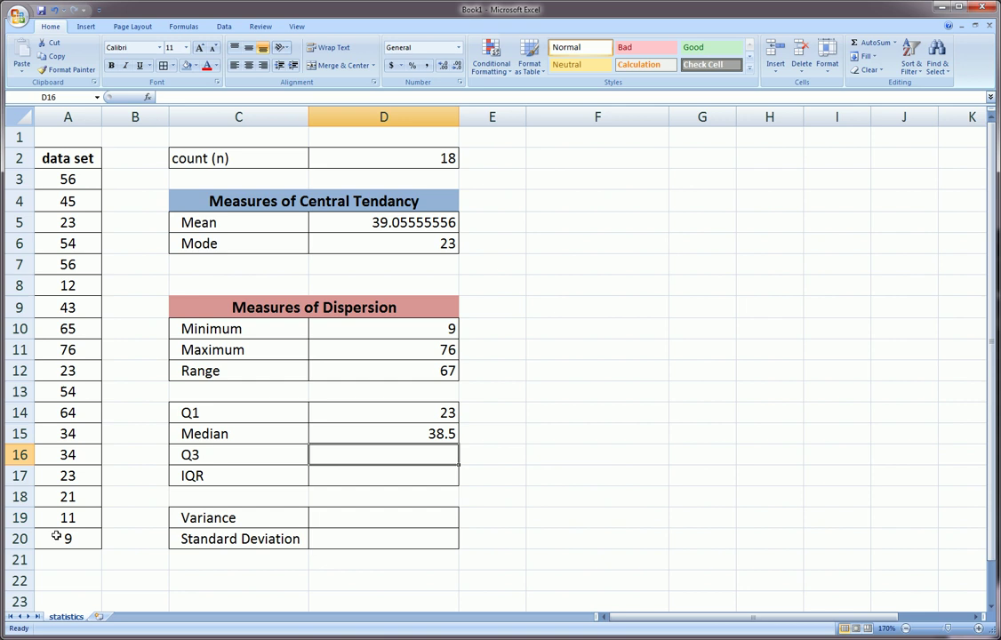
# - Cross-check the median in E15 by computing the second quartile with the formula =quartile(A3:A20,2)
pyautogui.press('Up')
pyautogui.press('Right')
pyautogui.write('=')
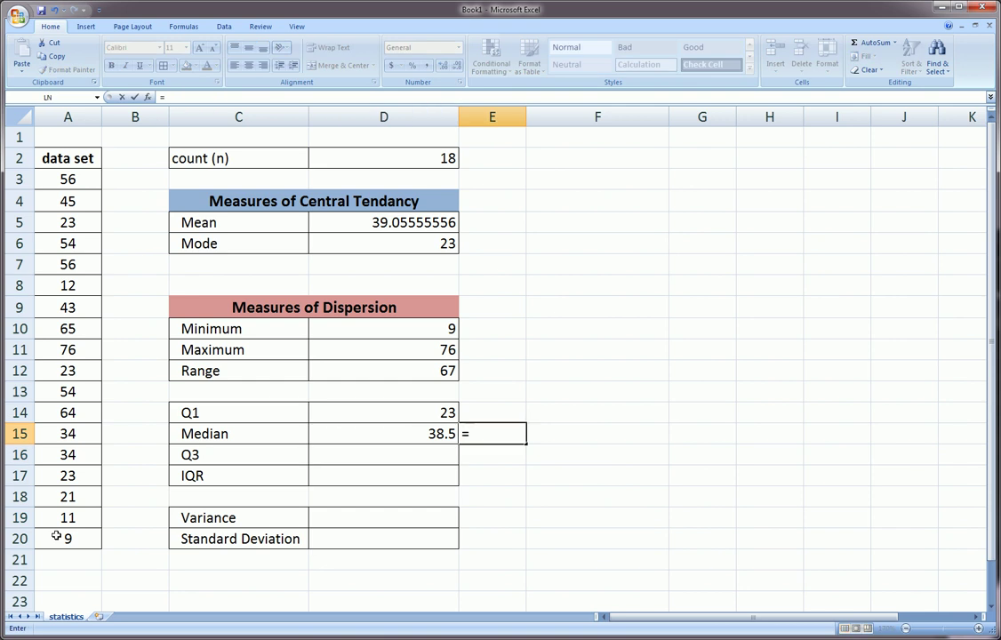
pyautogui.write('qu')
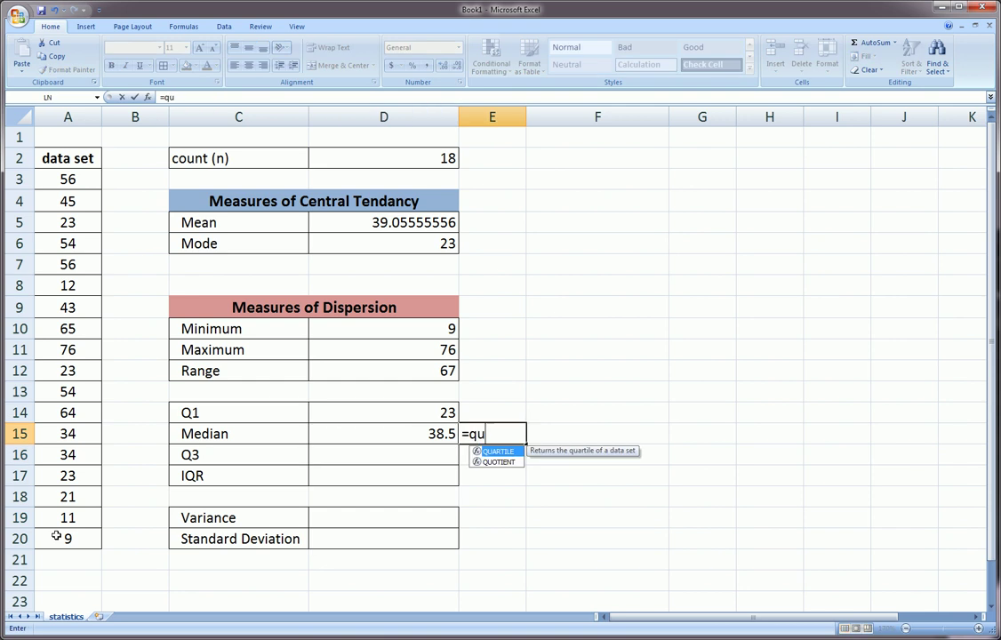
pyautogui.write('artile(')
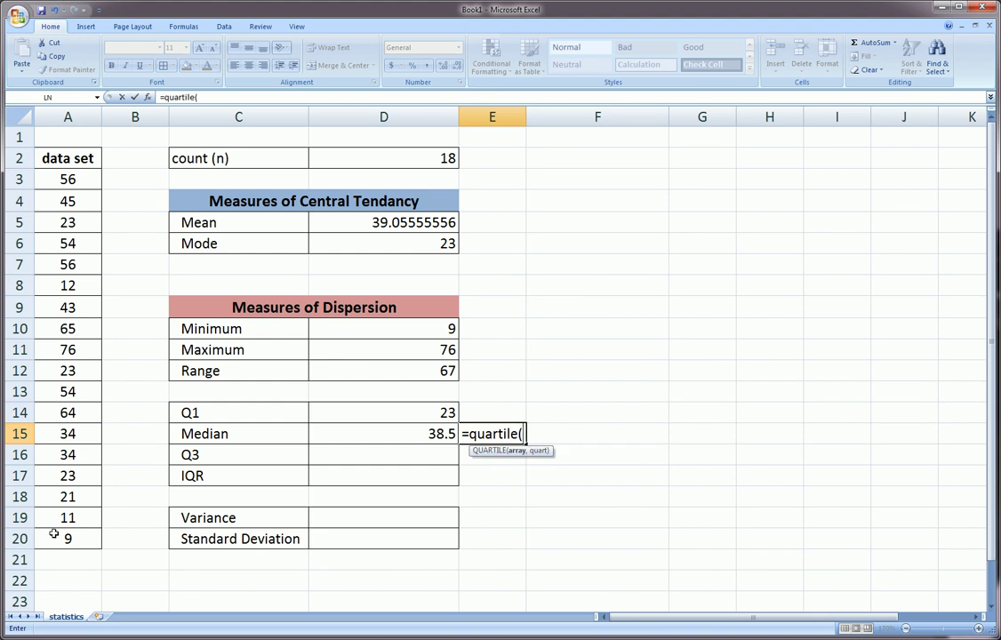
pyautogui.moveTo(67, 179); pyautogui.dragTo(71, 538)
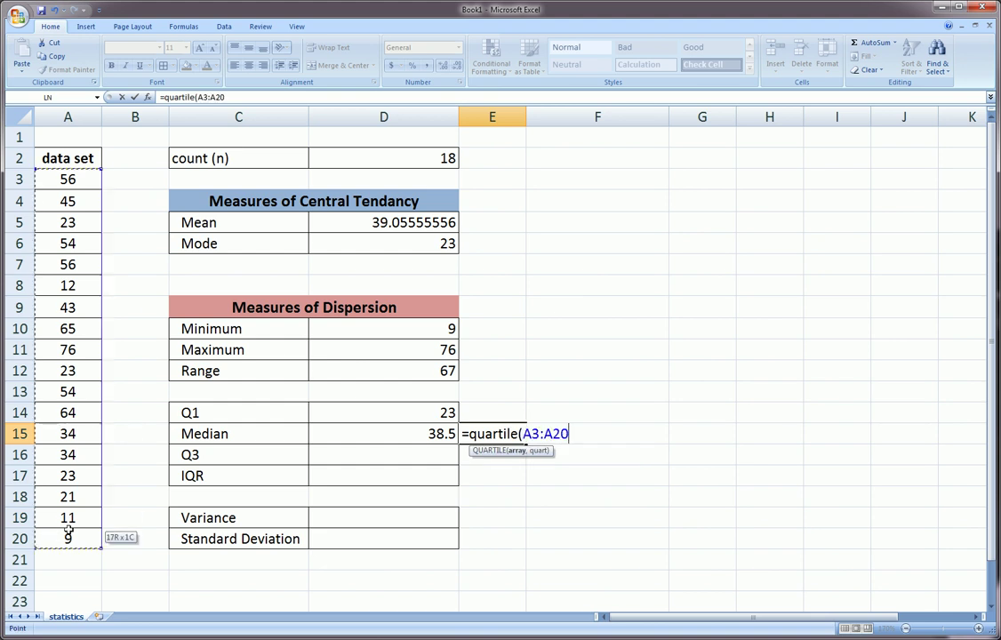
pyautogui.write(',')
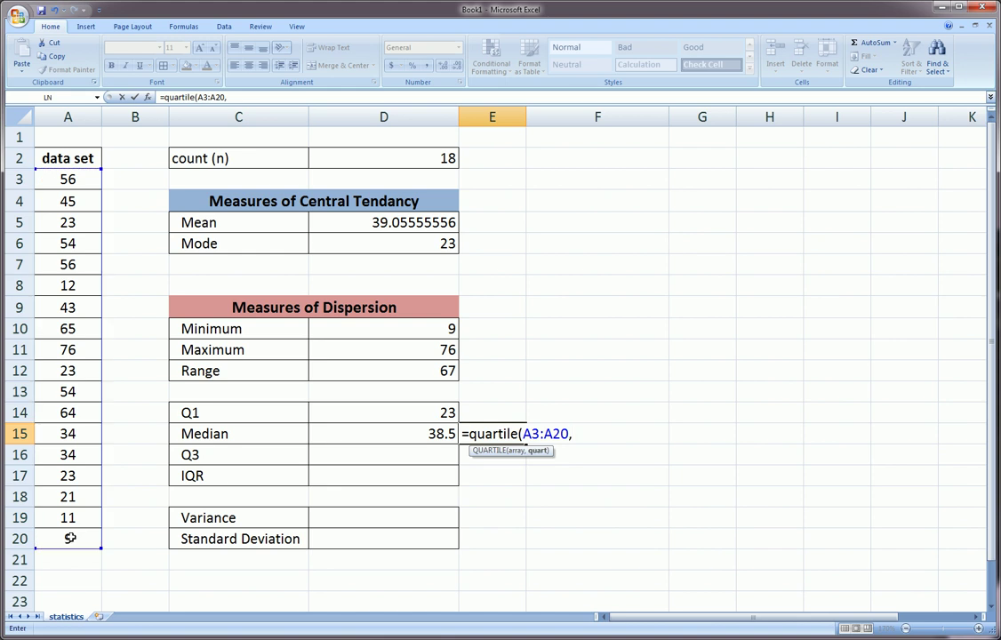
pyautogui.write('2)')
pyautogui.press('Return')
pyautogui.press('Down')
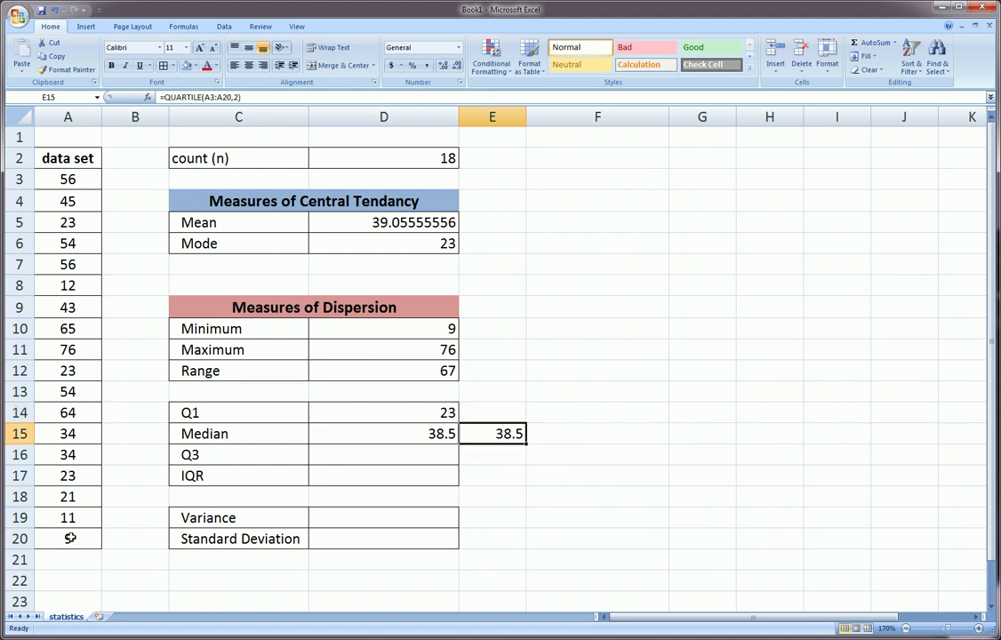
# - Calculate the third quartile of the data set in D16 with the formula =quartile(A3:A20,3)
pyautogui.press('Down')
pyautogui.press('Left')
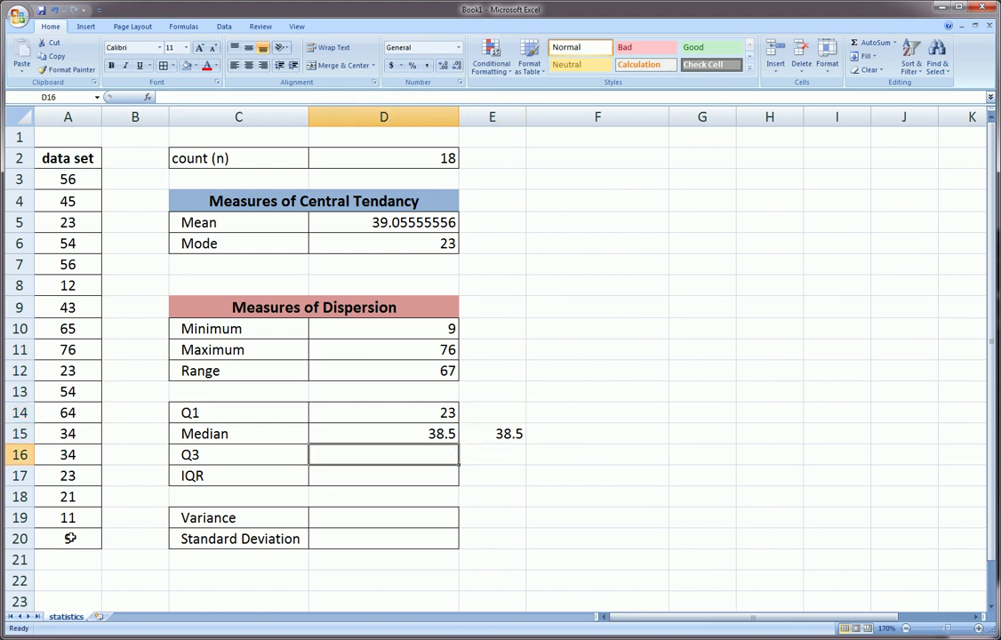
pyautogui.write('=quar')
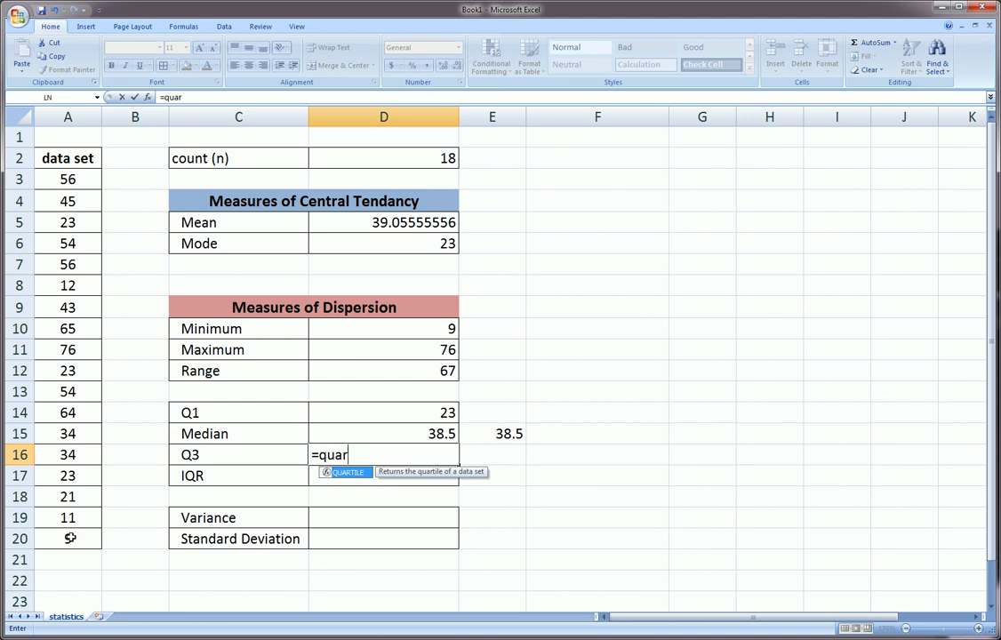
pyautogui.write('tile(')
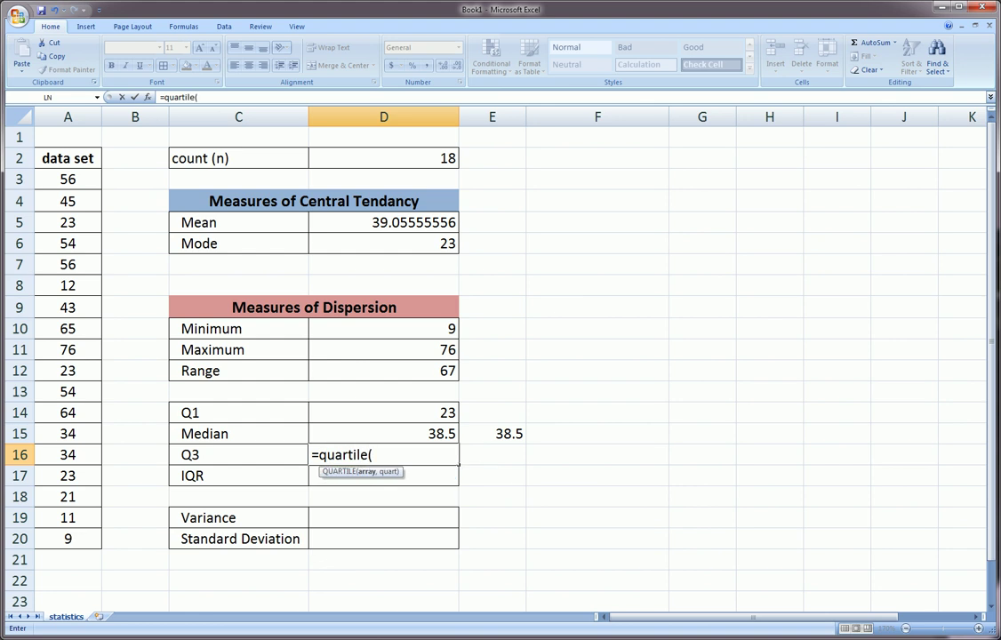
pyautogui.moveTo(69, 178); pyautogui.dragTo(78, 533)
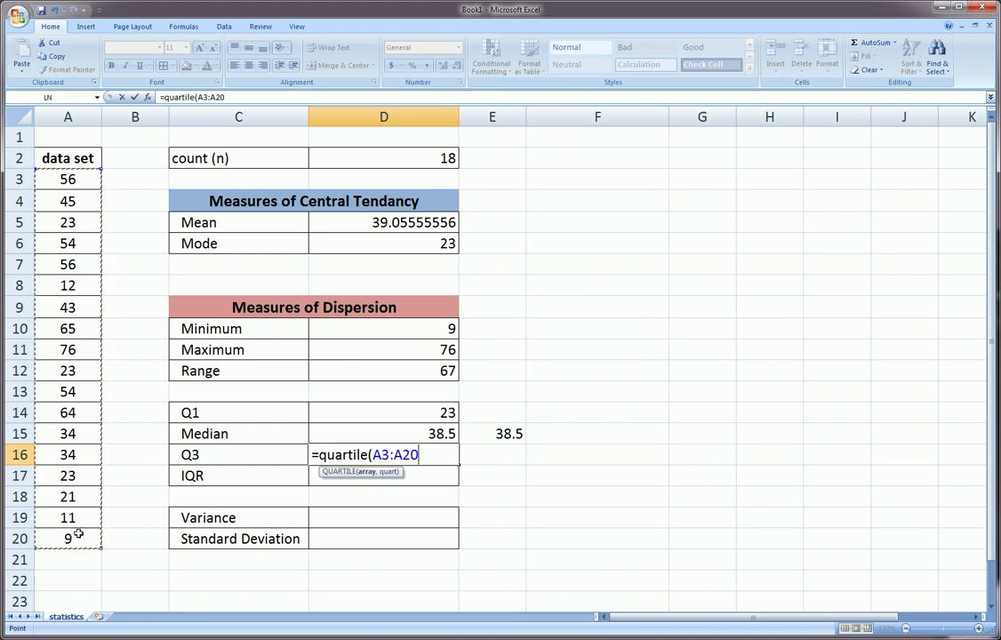
pyautogui.write(',3')
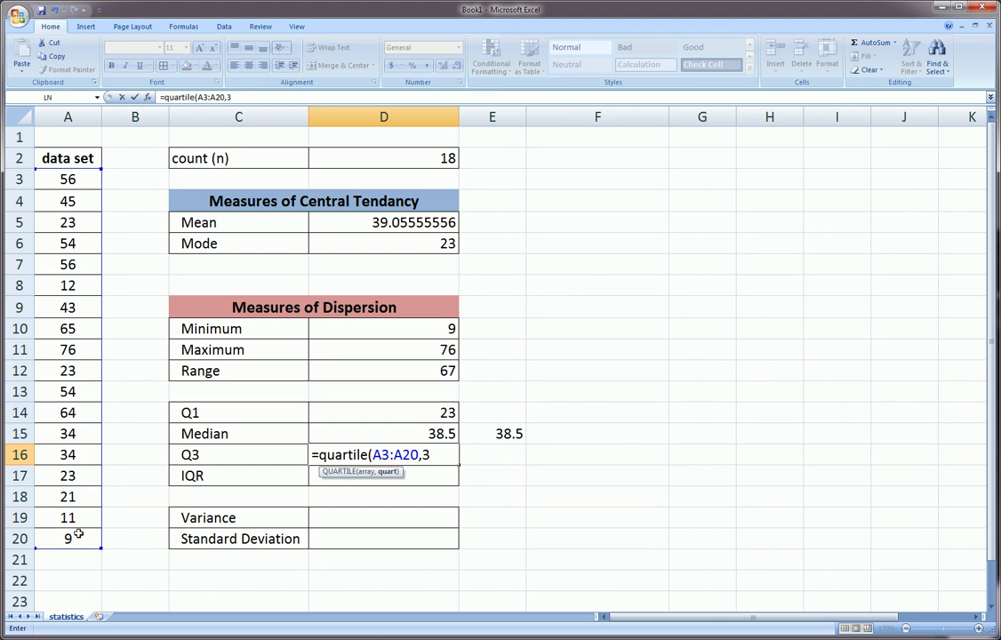
pyautogui.write(')')
pyautogui.press('Return')
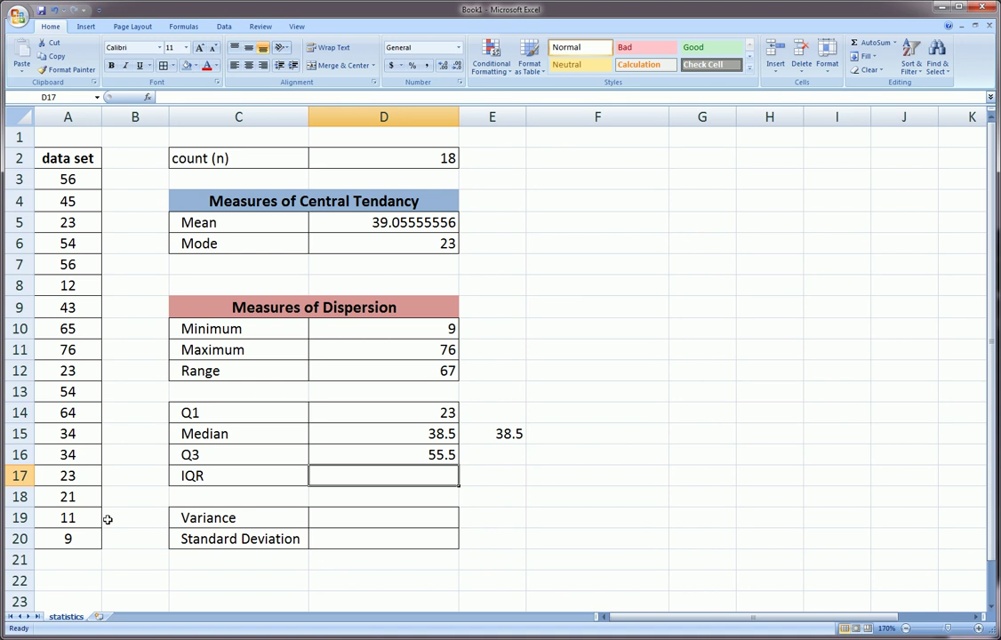
# - Calculate the interquartile range in D17 with the formula =D16-D14 and review the Q3 and Q1 cells it uses
pyautogui.write('=')
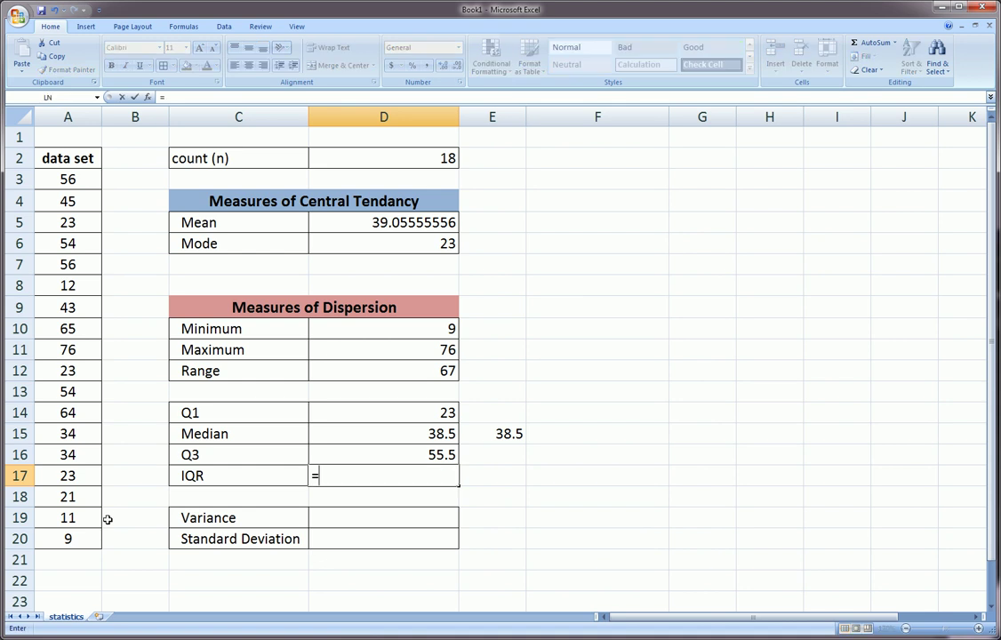
pyautogui.click(386, 454)
pyautogui.write('-')
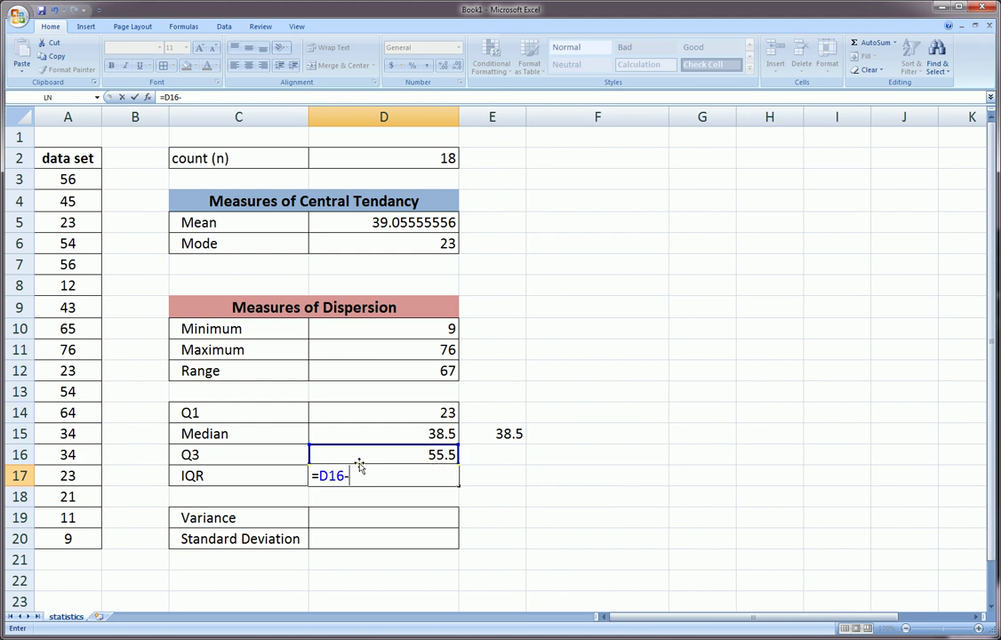
pyautogui.click(430, 412)
pyautogui.press('Return')
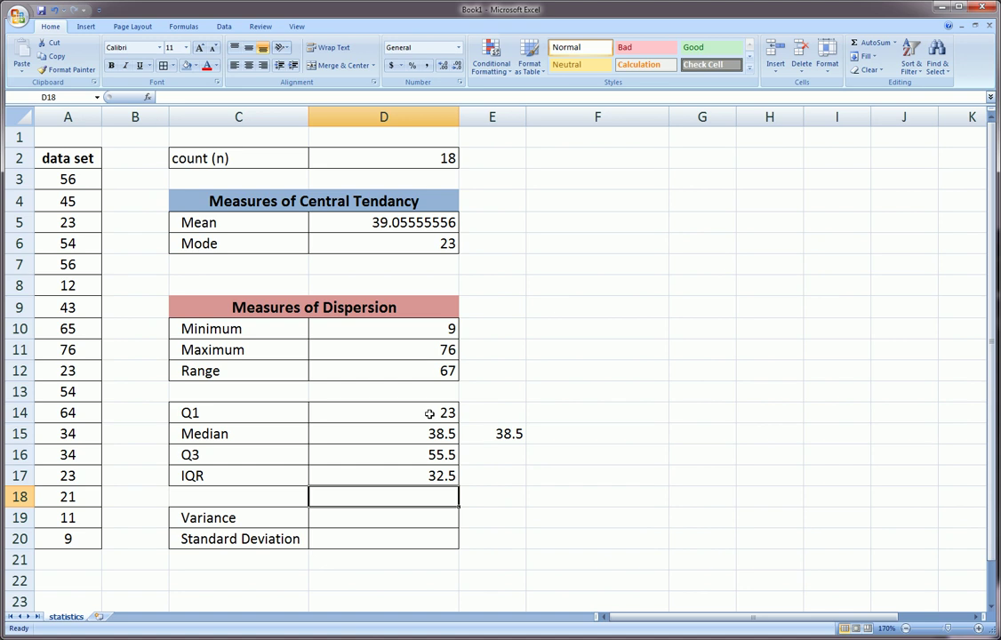
pyautogui.click(439, 453)
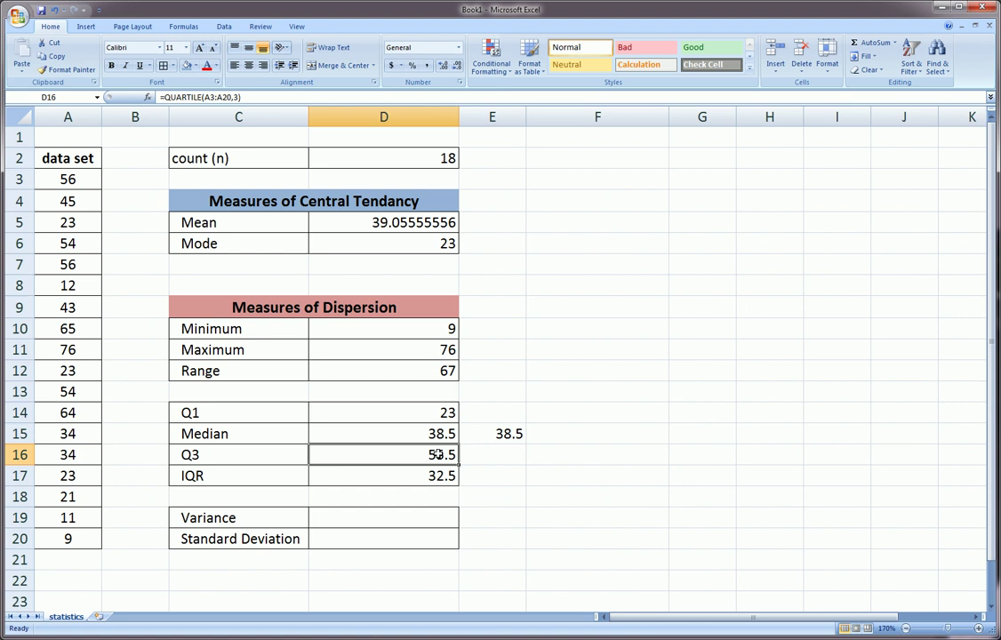
pyautogui.click(443, 413)
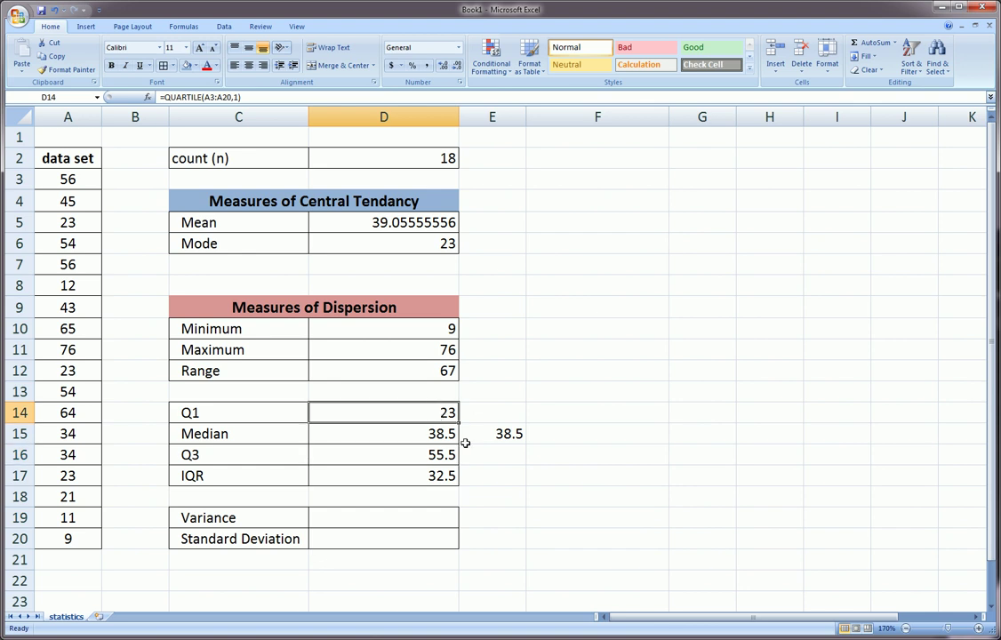
pyautogui.click(222, 476)
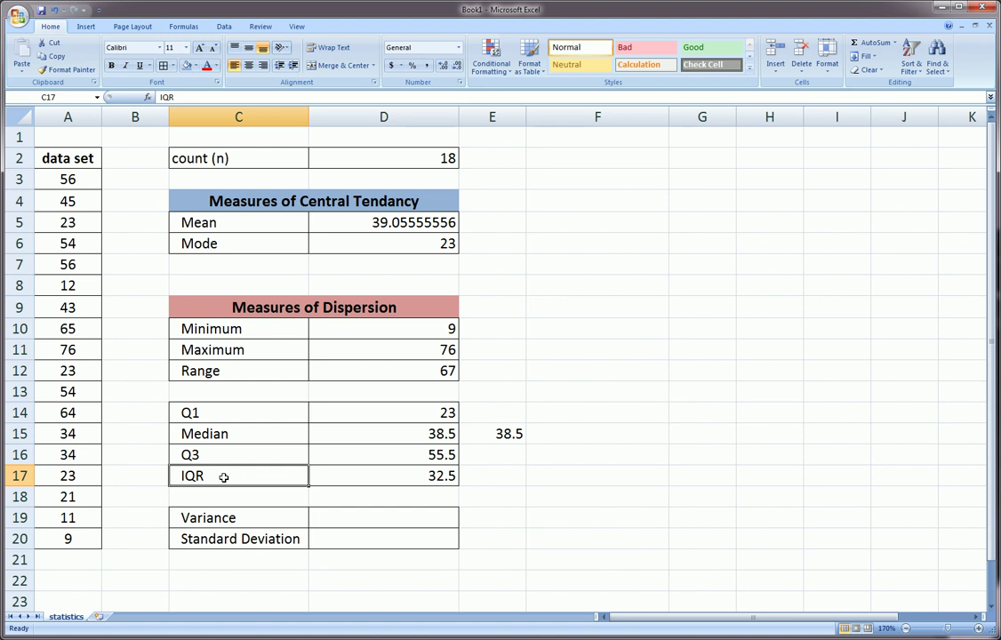
# - Calculate the variance of the data set in D19 with the formula =var(A3:A20)
pyautogui.click(349, 518)
pyautogui.write('=')
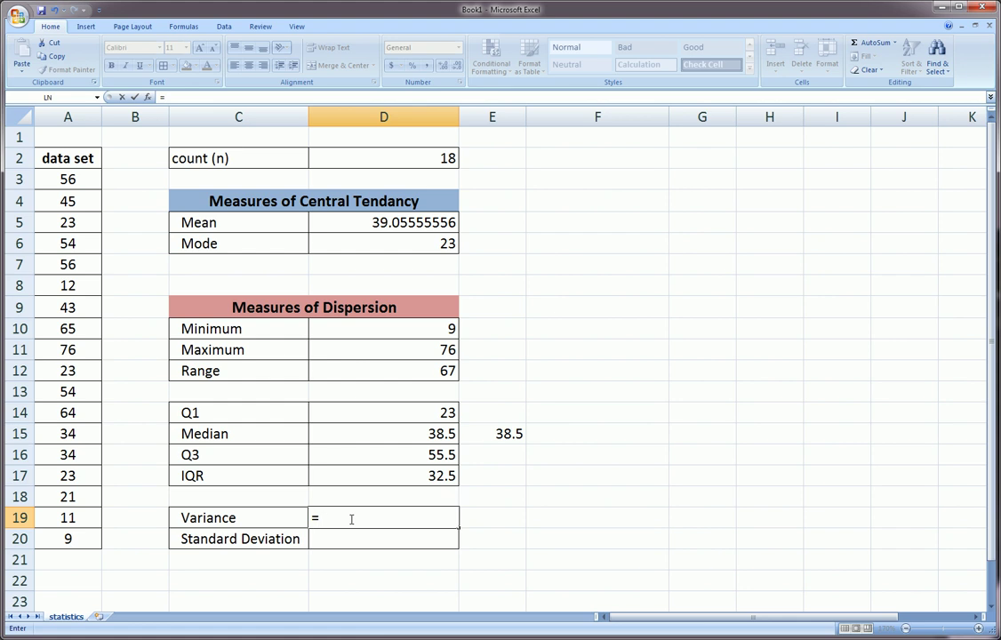
pyautogui.write('var(')
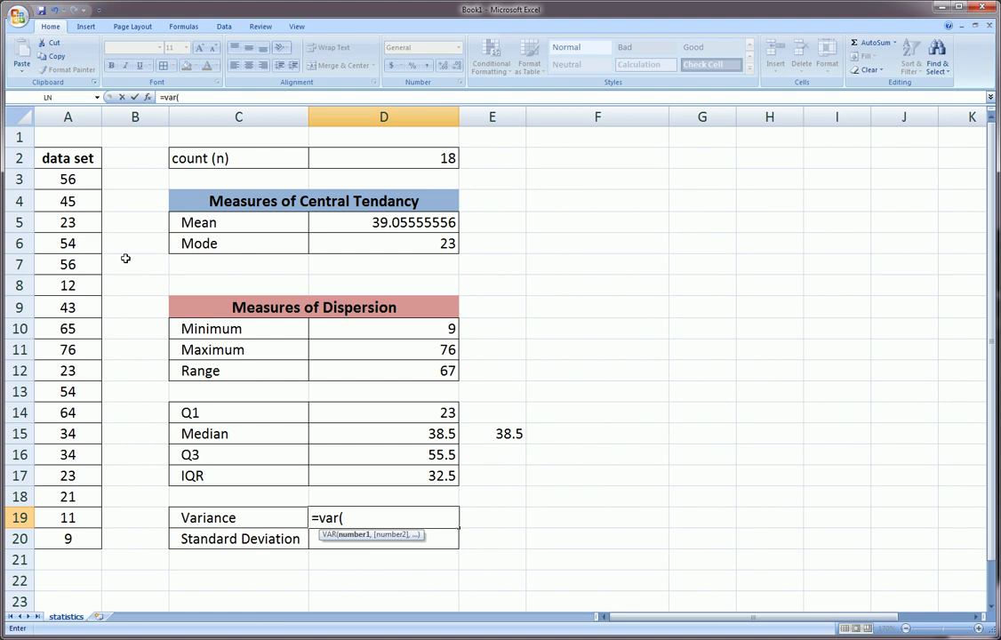
pyautogui.moveTo(80, 183); pyautogui.dragTo(76, 533)
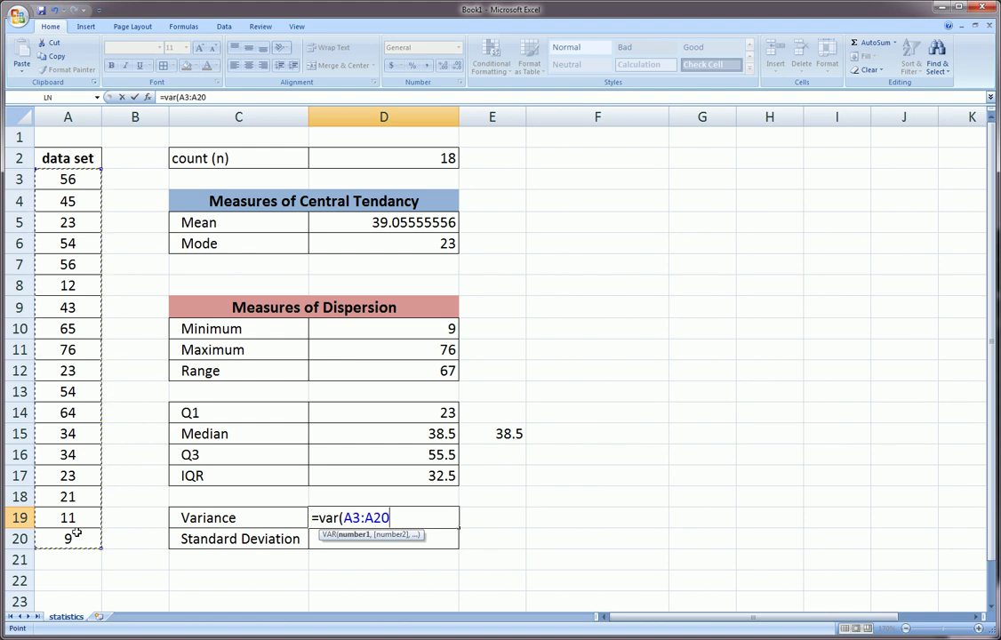
pyautogui.write(')')
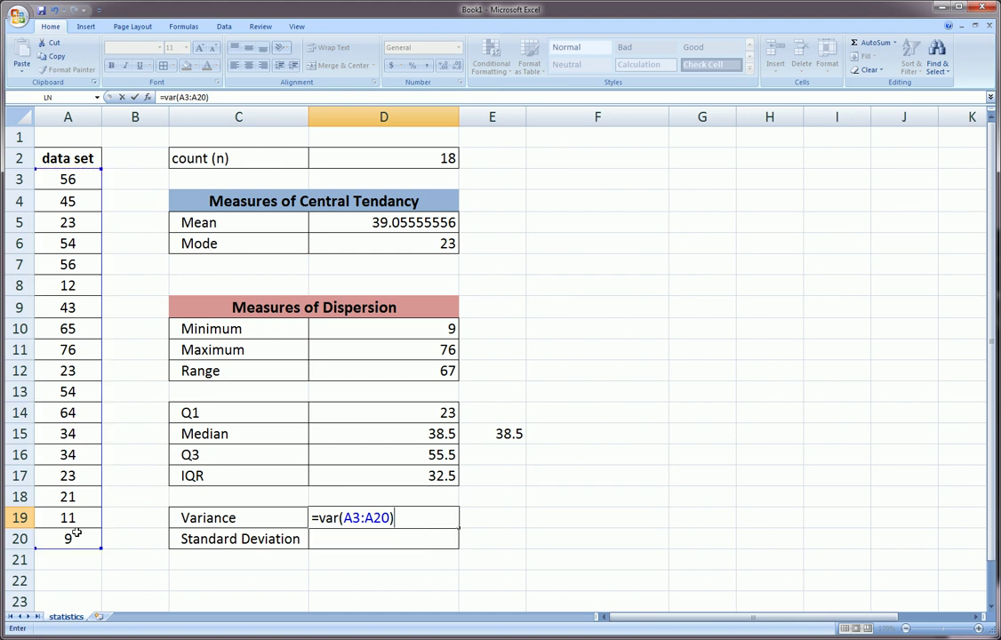
pyautogui.press('Return')
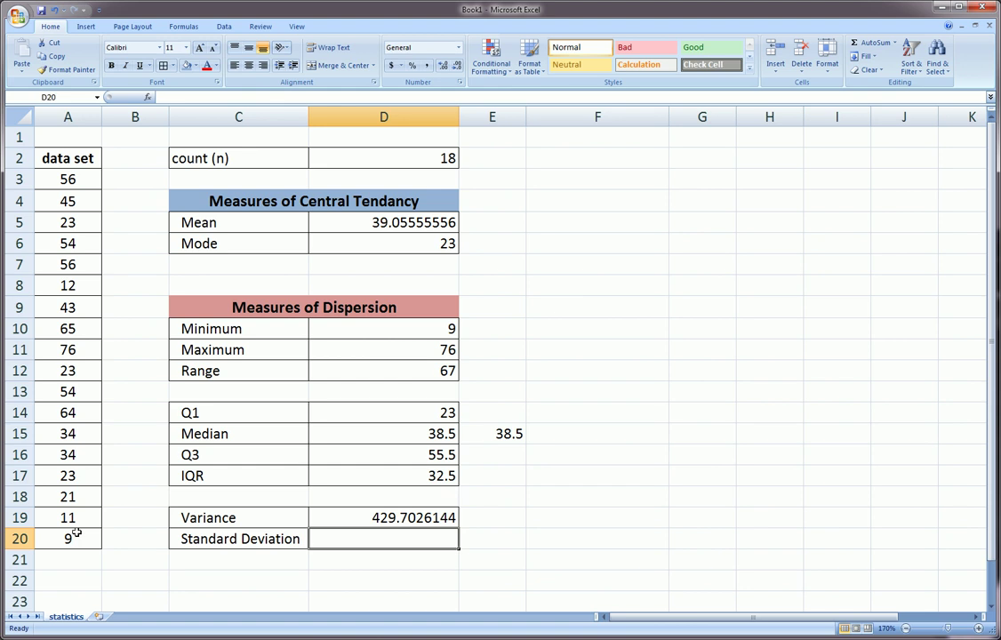
# - Calculate the standard deviation of the data set in D20 with the formula =stdev(A3:A20)
pyautogui.write('=')
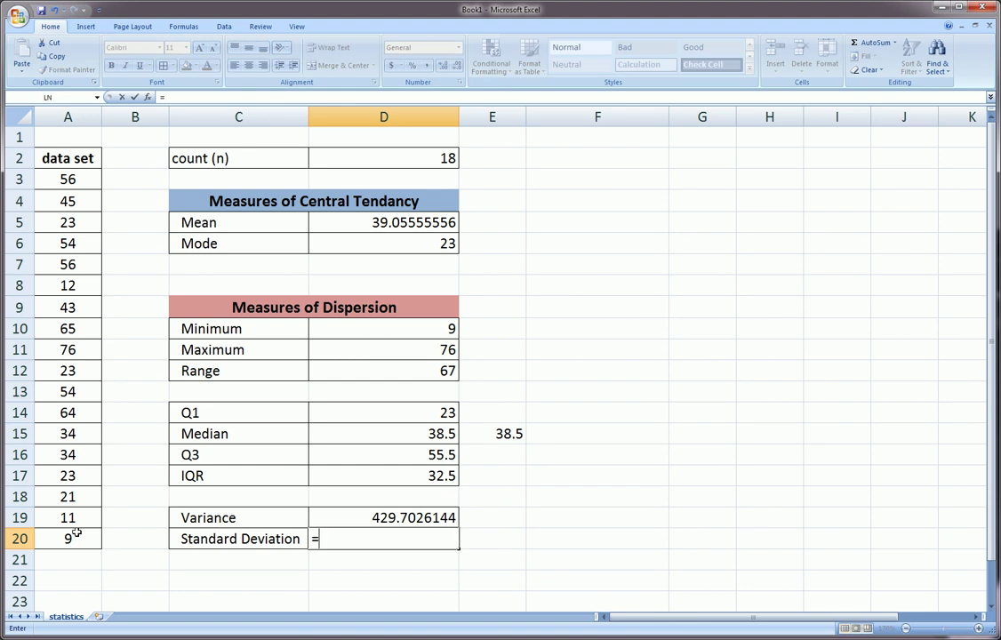
pyautogui.write('sdp')
pyautogui.press('BackSpace')
pyautogui.write('(')
pyautogui.moveTo(86, 182); pyautogui.dragTo(68, 537)
pyautogui.press('BackSpace')
pyautogui.press('BackSpace')
pyautogui.press('BackSpace')
pyautogui.press('BackSpace')
pyautogui.press('BackSpace')
pyautogui.press('BackSpace')
pyautogui.press('BackSpace')
pyautogui.press('BackSpace')
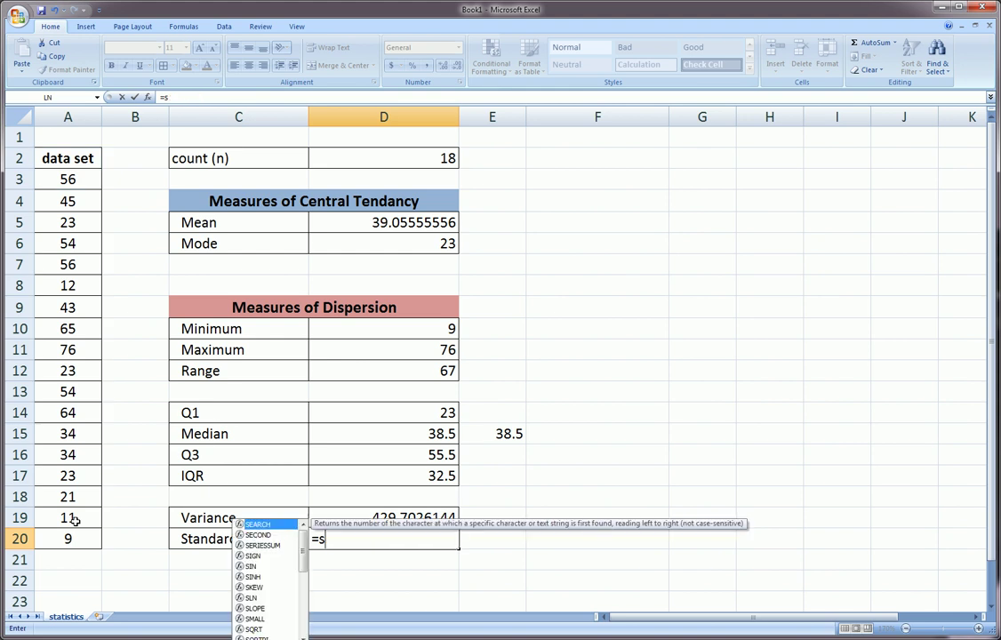
pyautogui.write('td')
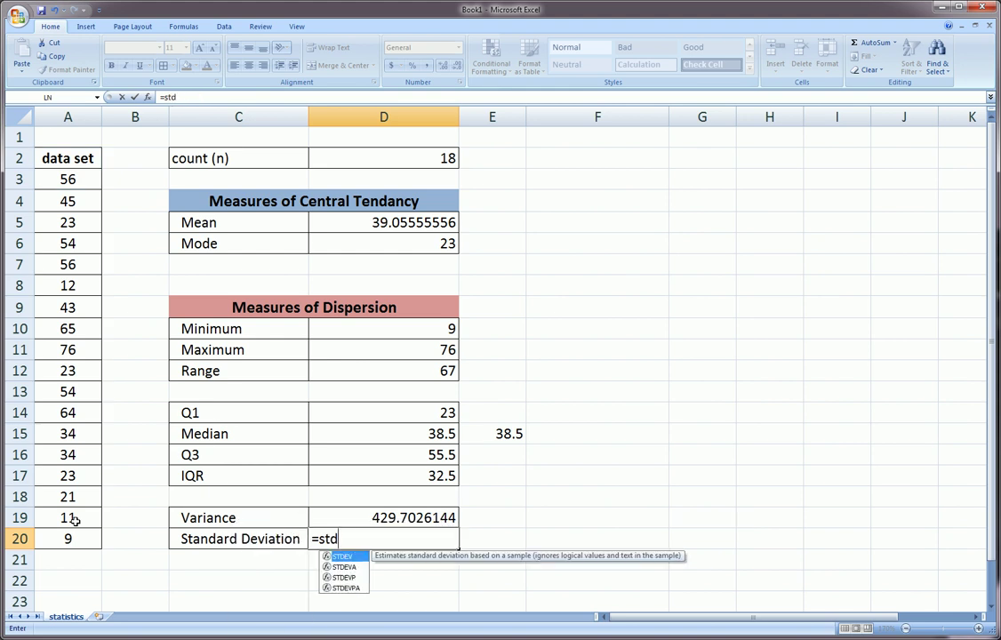
pyautogui.write('ev(')
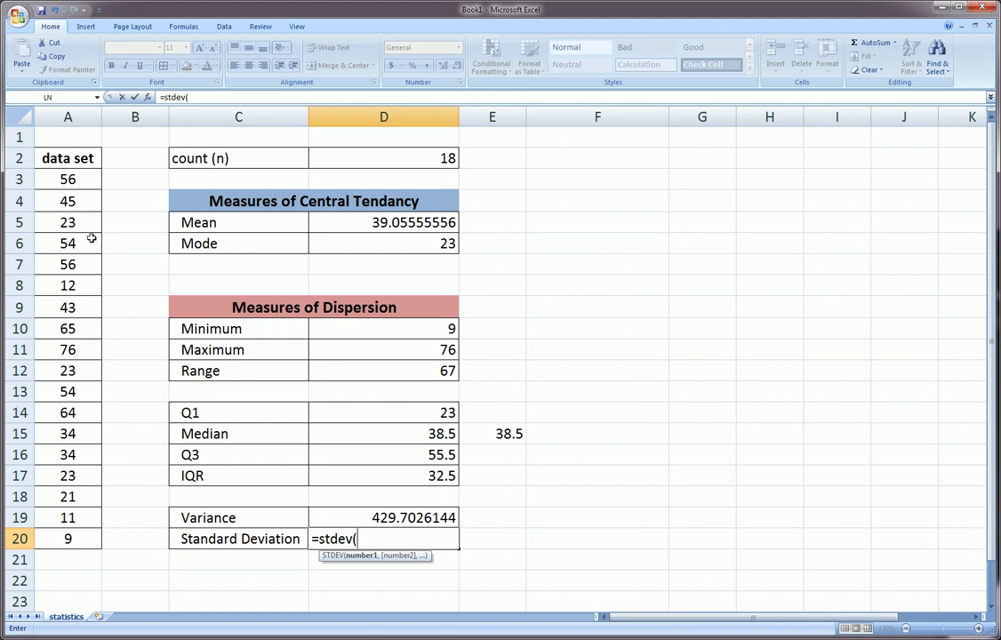
pyautogui.moveTo(63, 167); pyautogui.dragTo(74, 537)
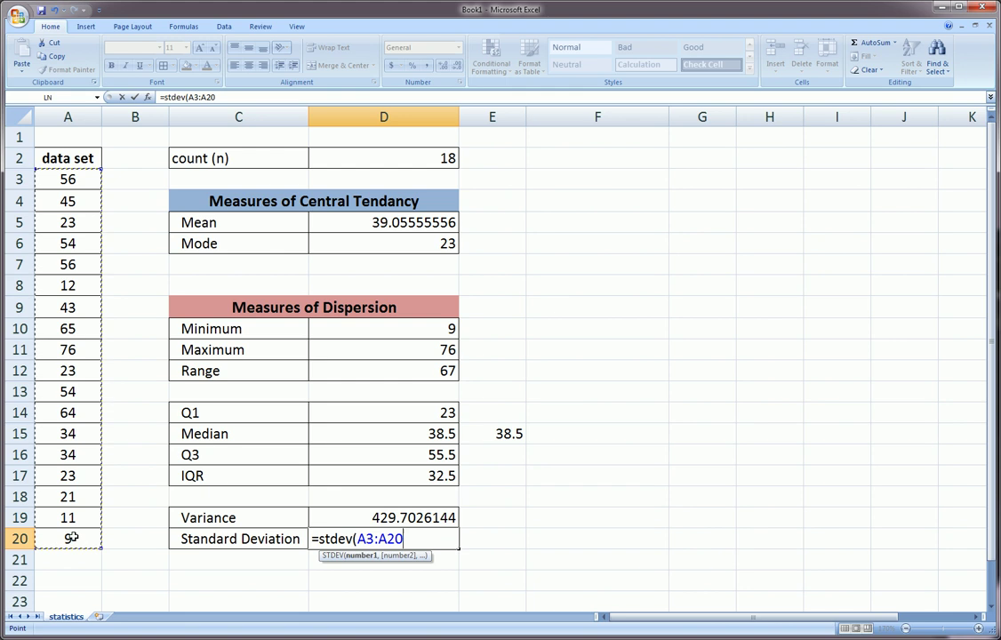
pyautogui.write(')')
pyautogui.press('Return')
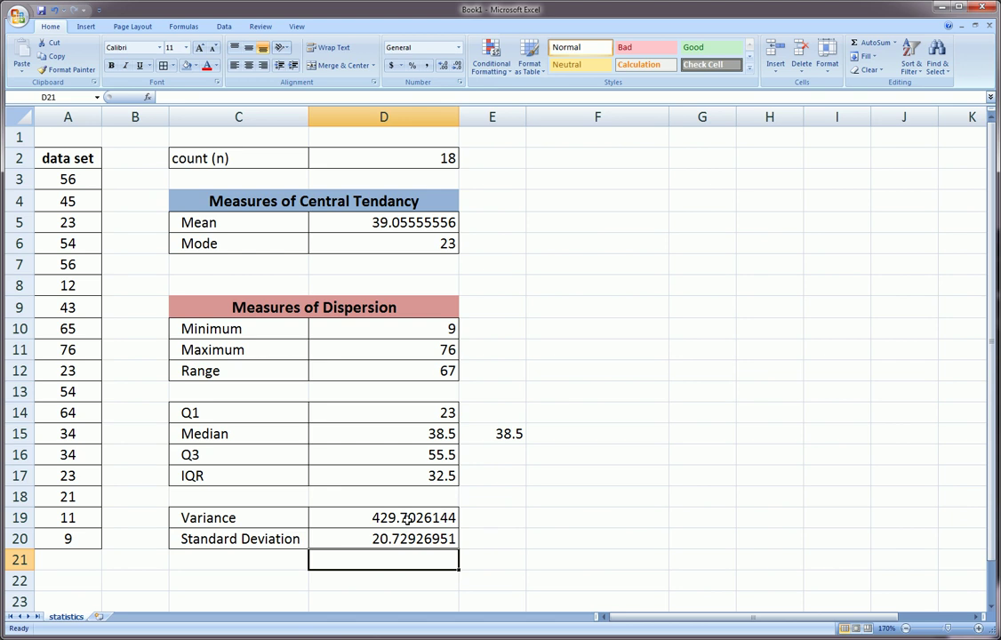
# - Reduce the variance and standard deviation values in D19:D20 to two decimal places
pyautogui.moveTo(407, 520); pyautogui.dragTo(409, 538)
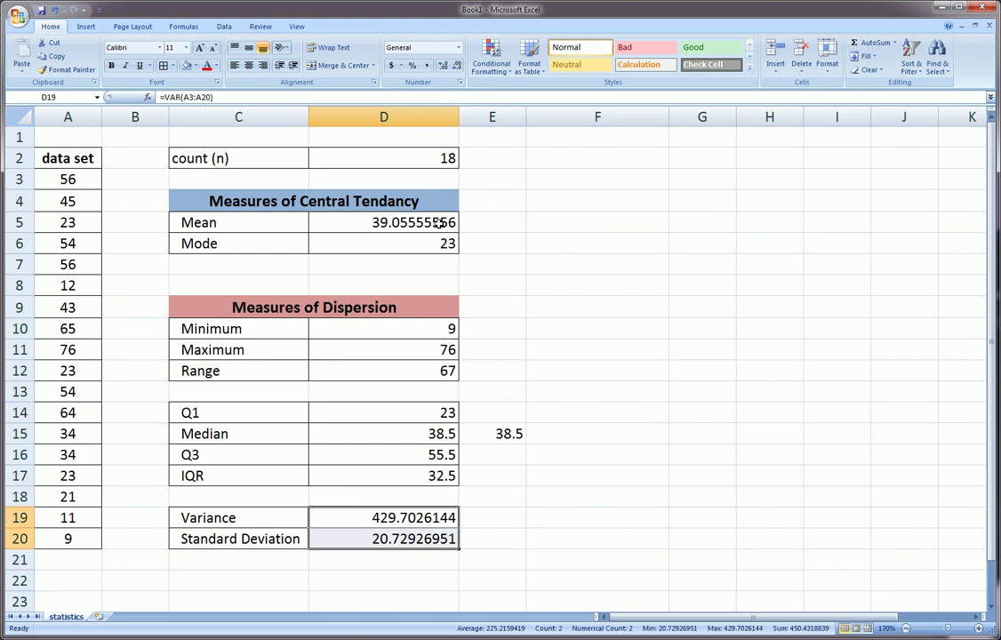
pyautogui.click(432, 155)
pyautogui.moveTo(432, 155); pyautogui.dragTo(423, 536)
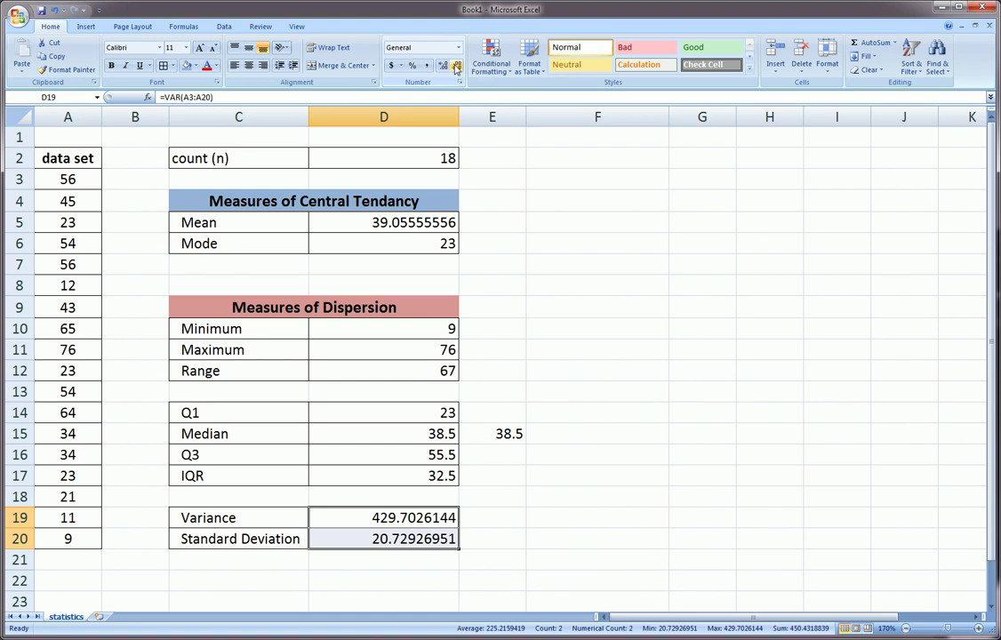
pyautogui.click(455, 67)
pyautogui.click(455, 67)
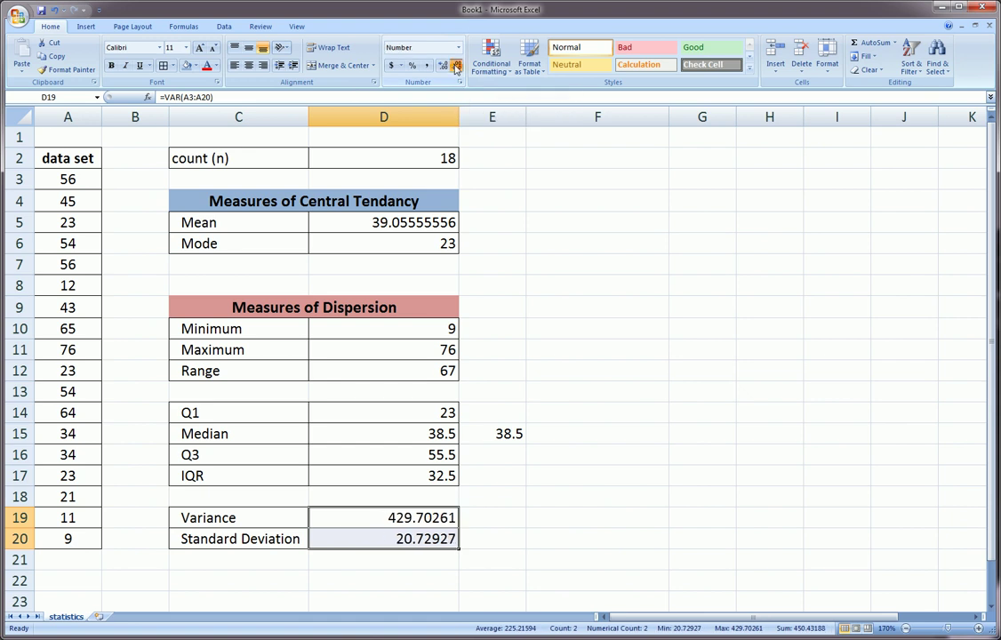
pyautogui.click(455, 68)
pyautogui.click(455, 67)
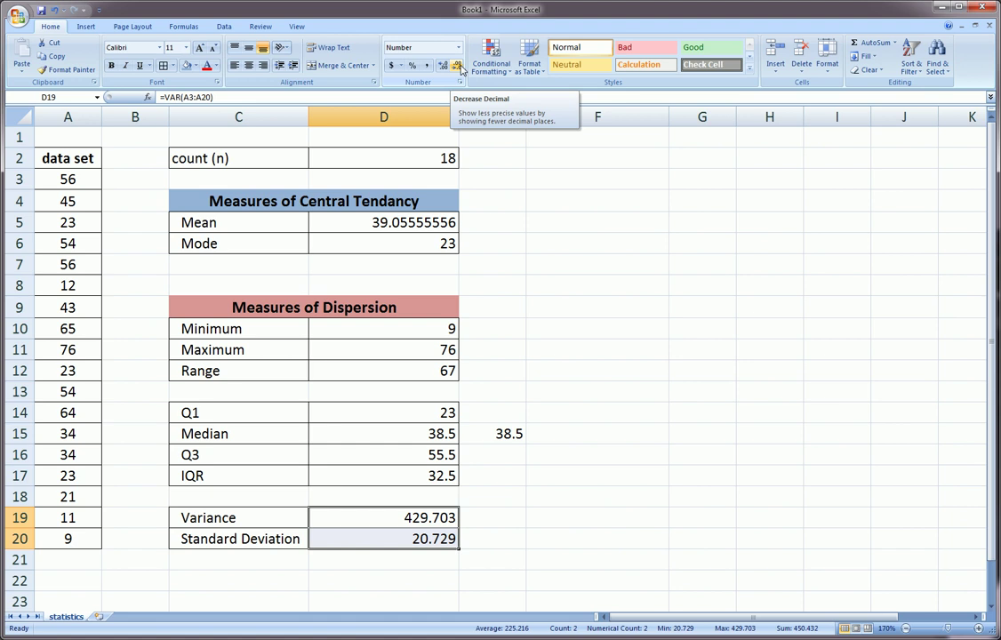
pyautogui.click(459, 67)
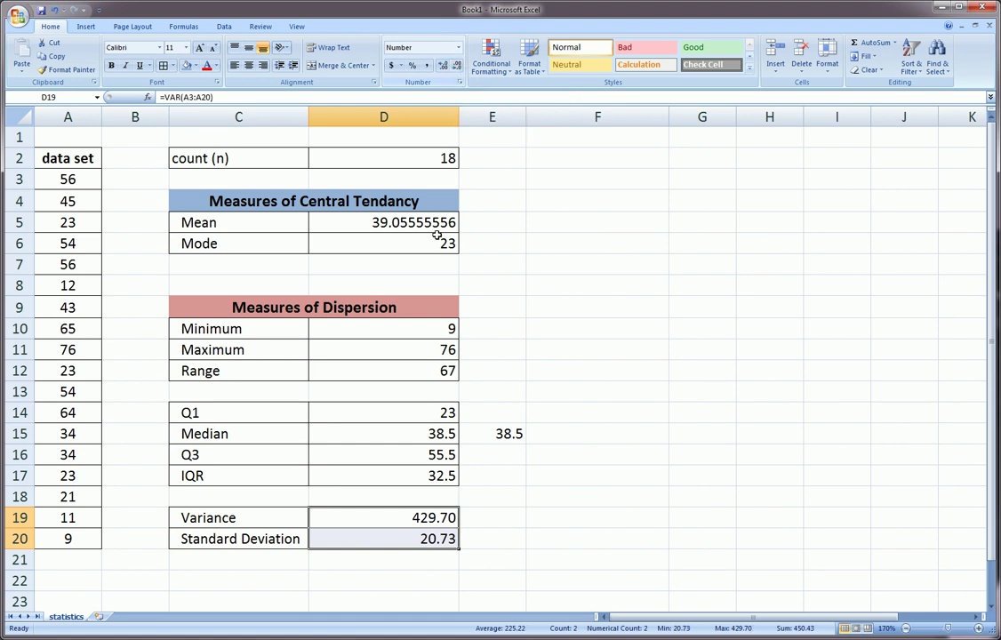
# - Format the Q1, median, Q3 and IQR values in D14:D17 to show one decimal place
pyautogui.moveTo(447, 412); pyautogui.dragTo(447, 474)
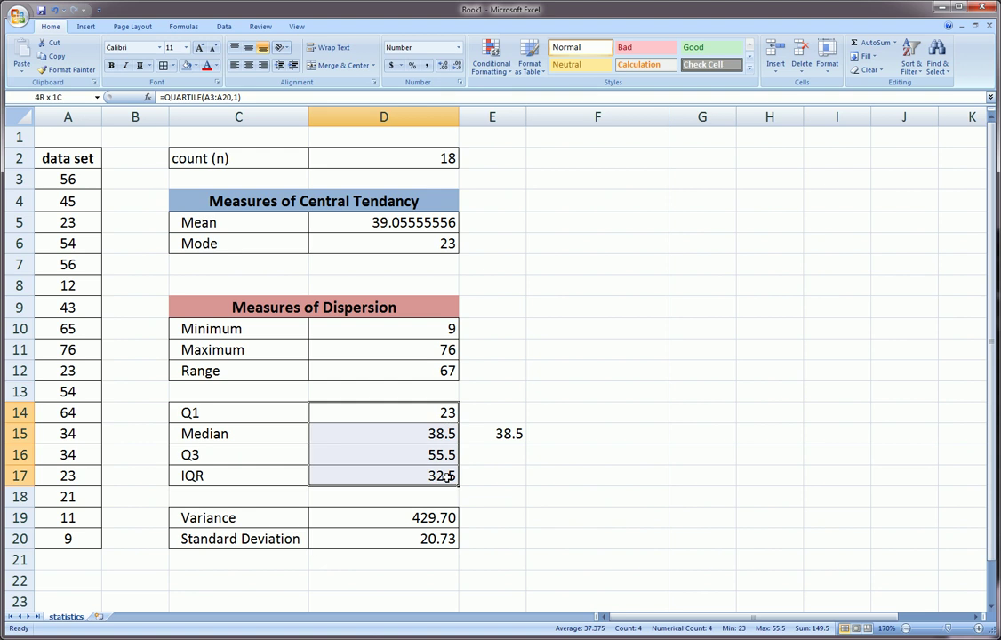
pyautogui.click(442, 67)
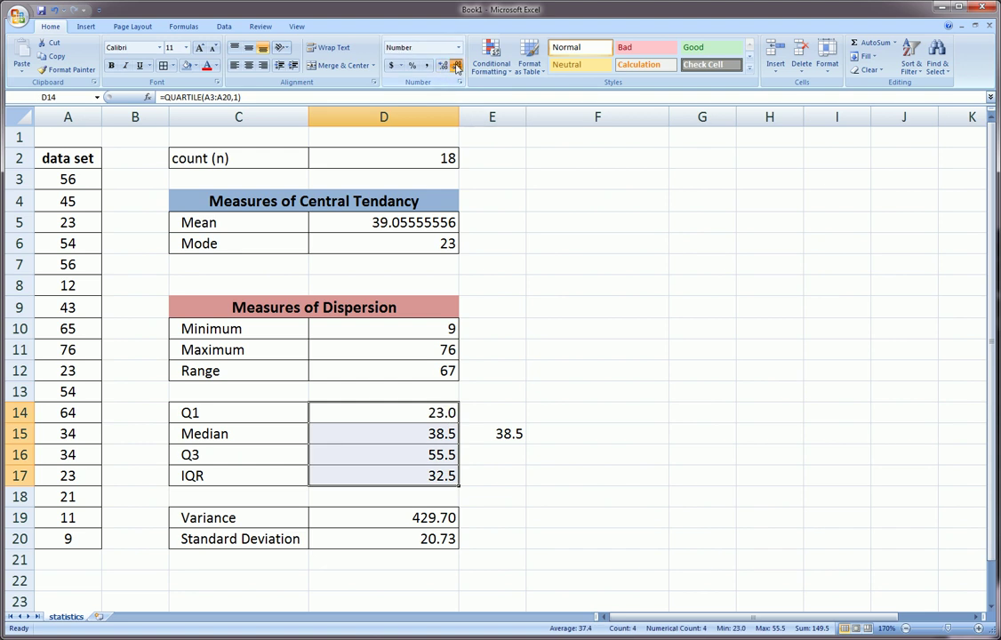
pyautogui.click(455, 67)
pyautogui.click(443, 67)
pyautogui.click(530, 202)
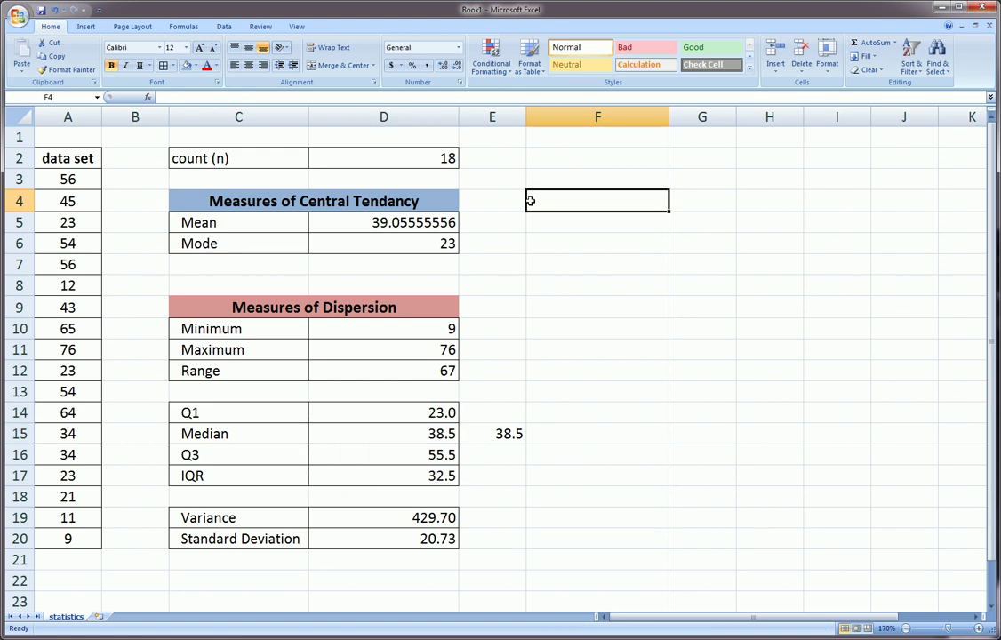